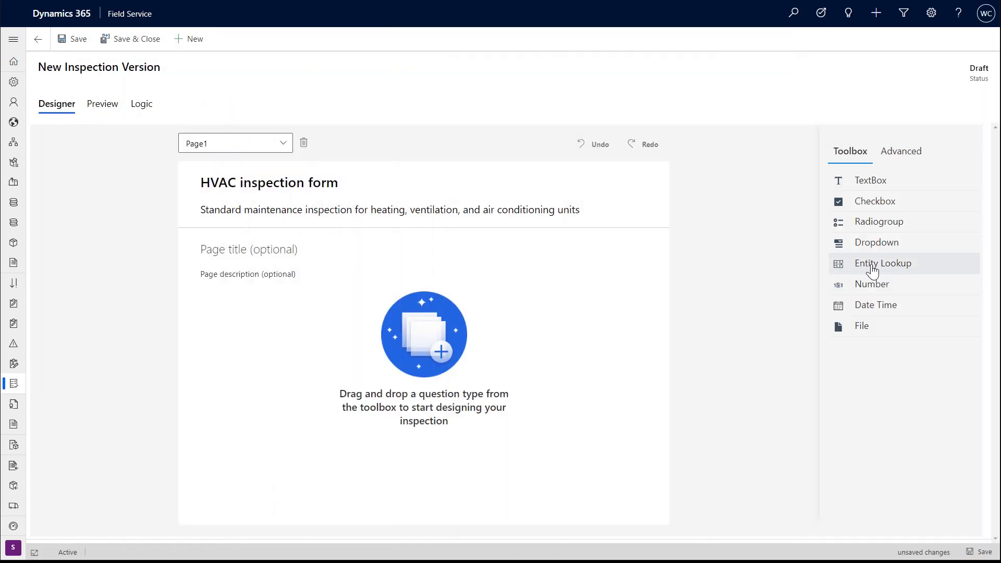
Add an Entity Lookup question titled 'Your name' to the form page.
left_click_drag(872, 271, 264, 319)
left_click(263, 319)
type("Your")
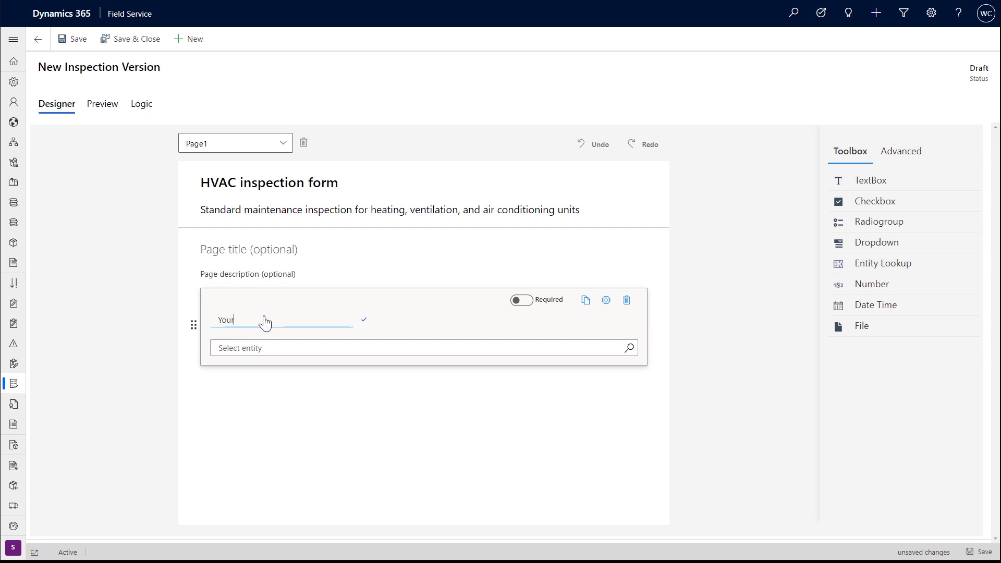
type(" name")
left_click(274, 348)
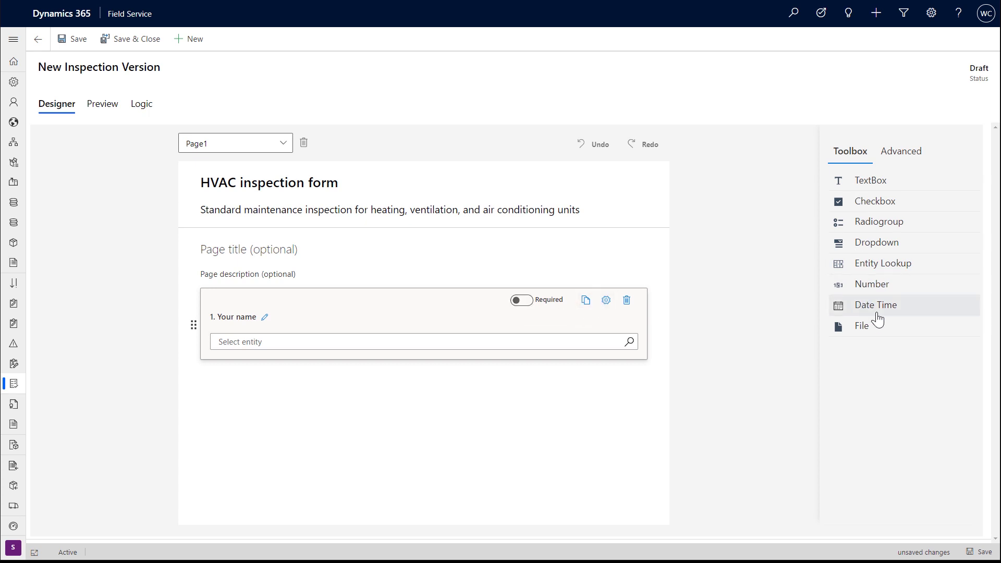
Add a Date Time question below it titled 'Date and time of inspection'.
left_click_drag(876, 313, 374, 413)
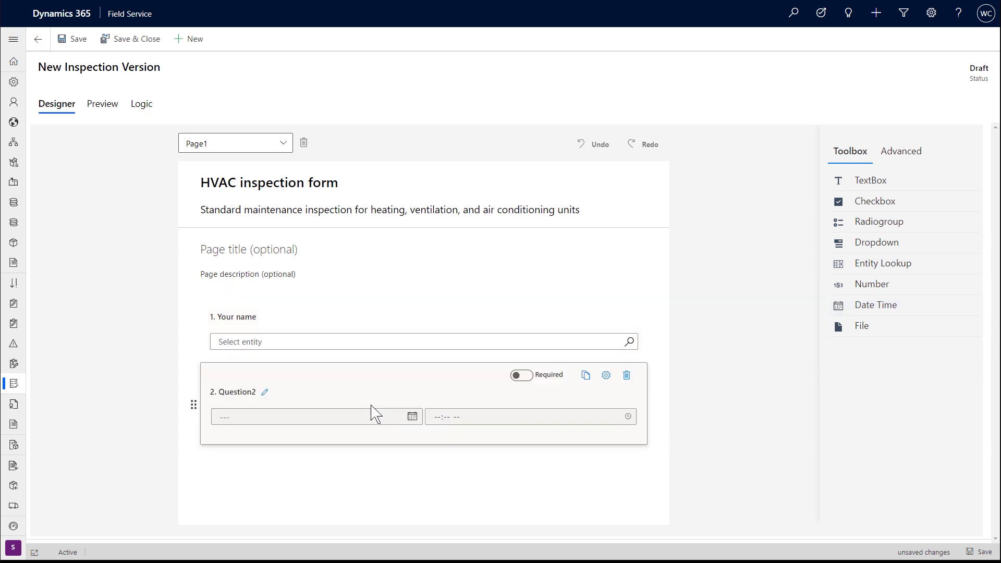
left_click(265, 392)
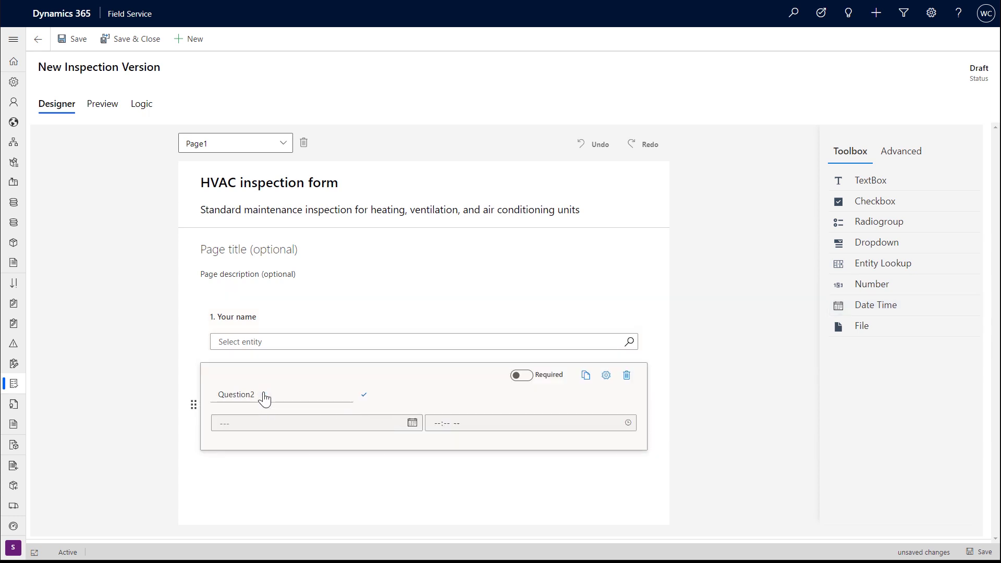
type("Date and time of inspect")
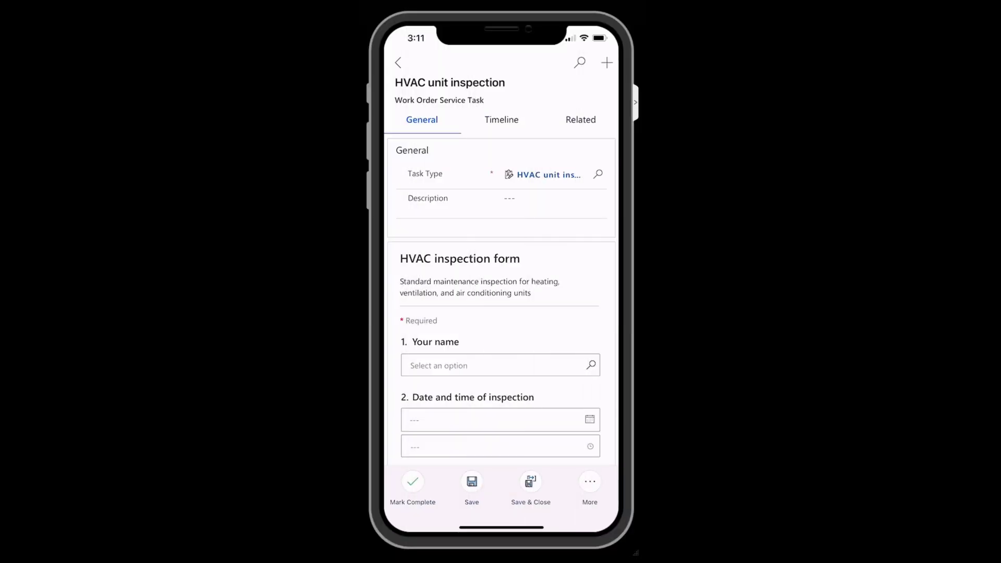
Pick the technician's name, set the inspection date to the 19th, and choose AC & heat pump.
scroll(500, 312, "down", 2)
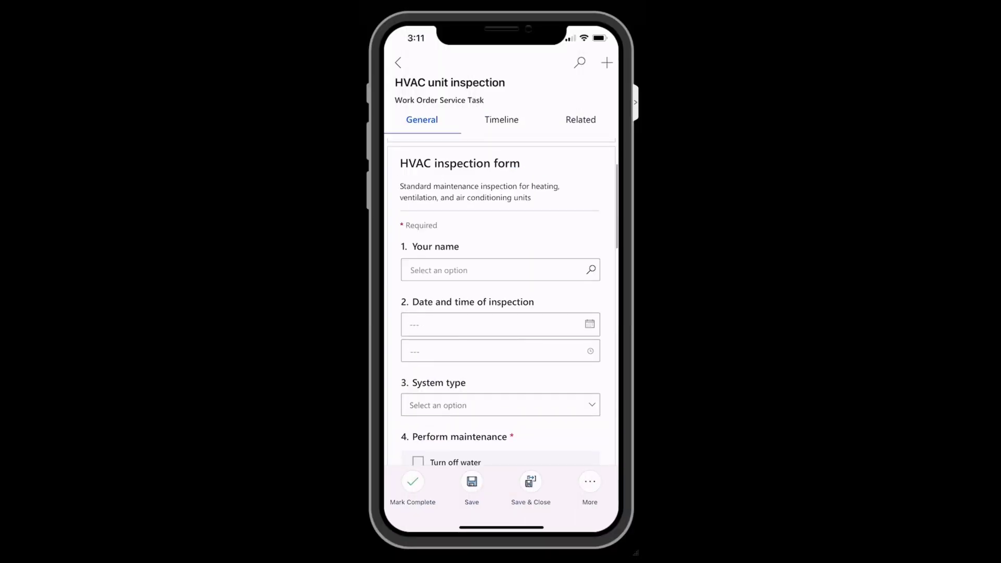
left_click(500, 253)
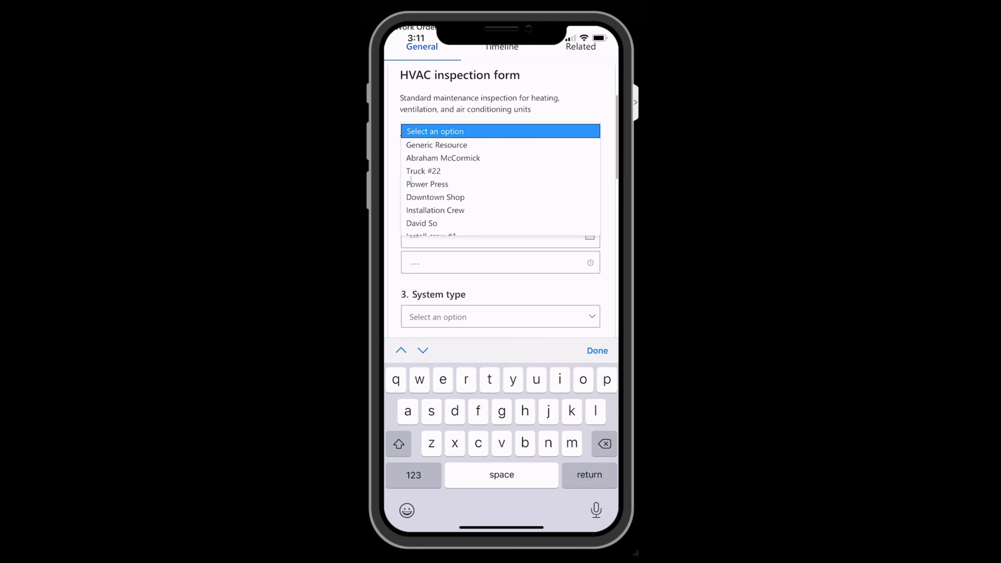
left_click(443, 158)
left_click(493, 309)
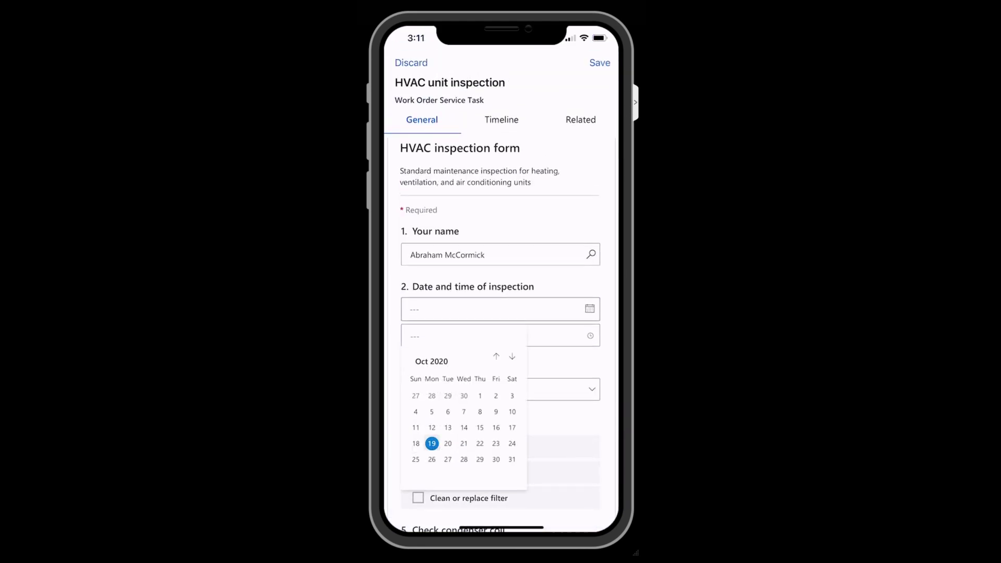
left_click(432, 444)
left_click(499, 389)
mouse_move(504, 493)
left_mouse_down()
mouse_move(503, 440)
mouse_move(504, 491)
left_mouse_up()
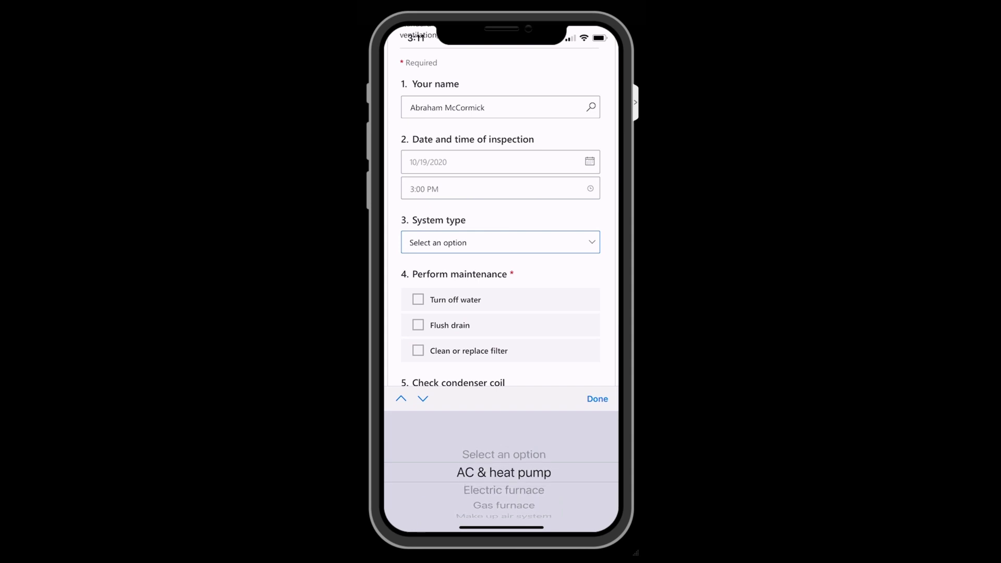
left_click(598, 399)
Tick Turn off water, Flush drain and Clean or replace filter, and rate the condenser coil Good.
scroll(500, 333, "down", 3)
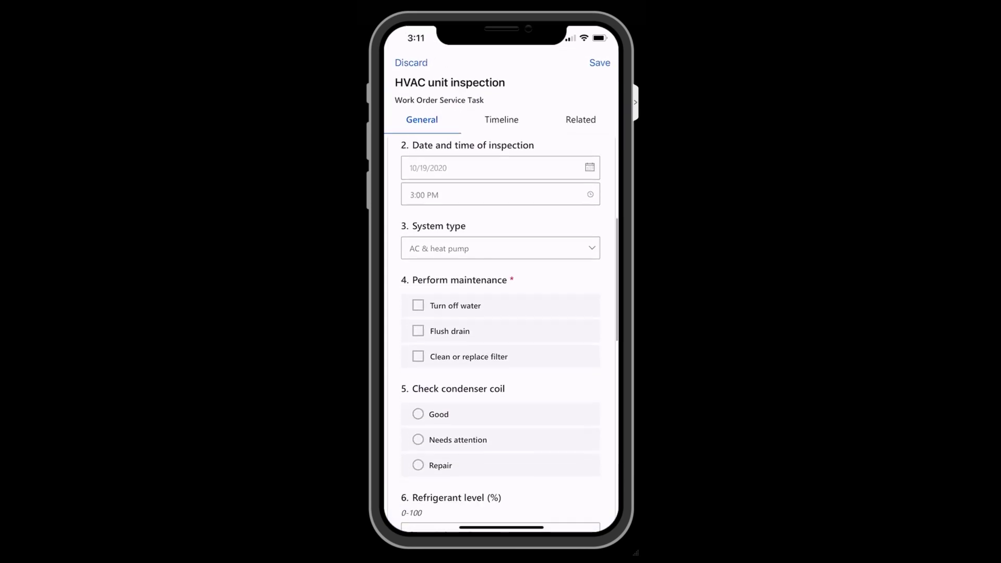
left_click(417, 255)
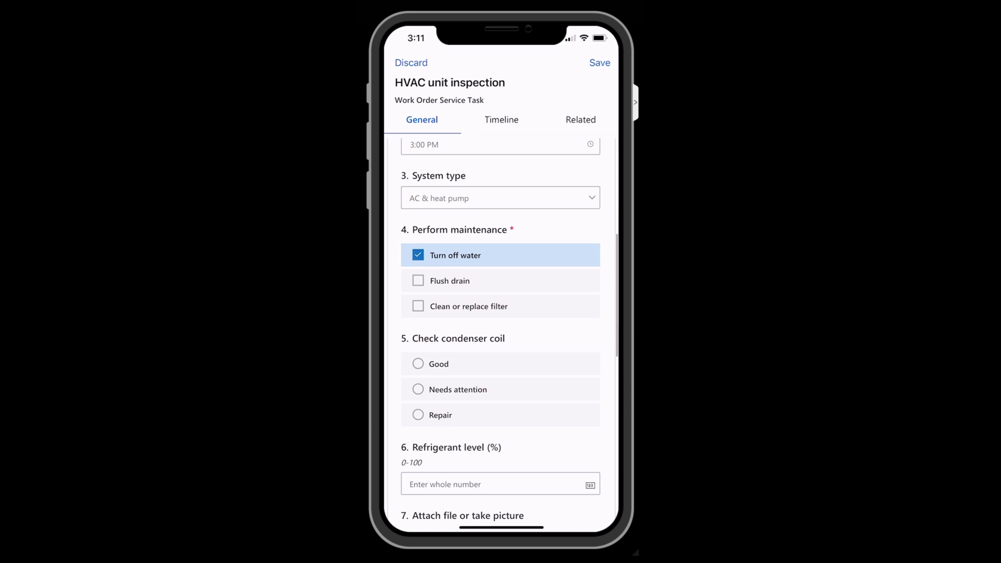
left_click(417, 281)
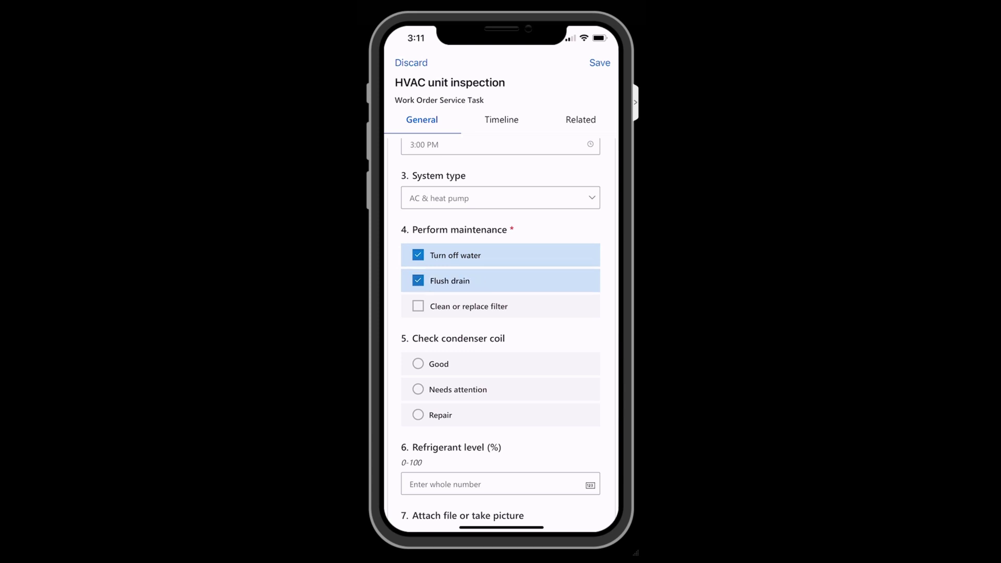
left_click(418, 306)
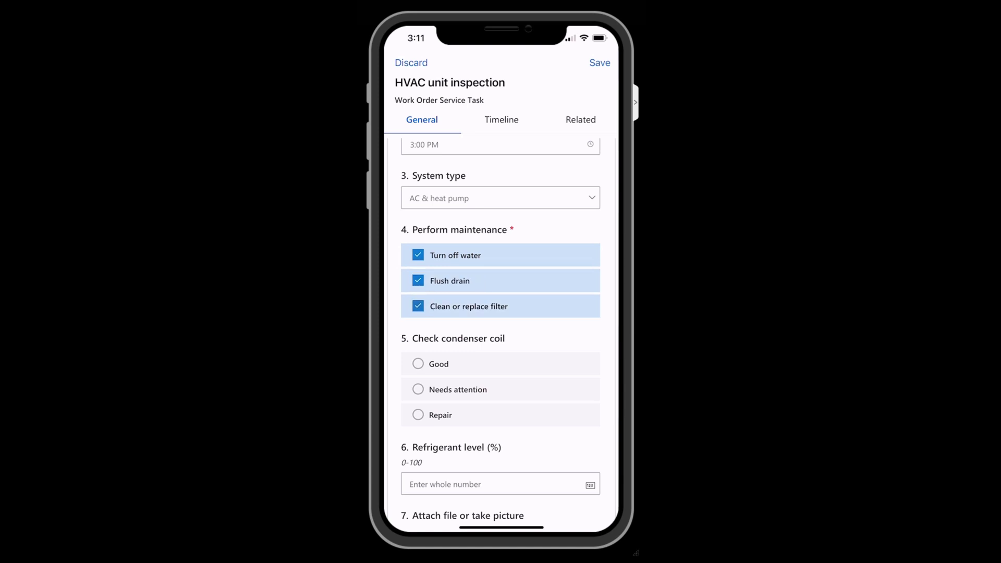
scroll(501, 333, "down", 3)
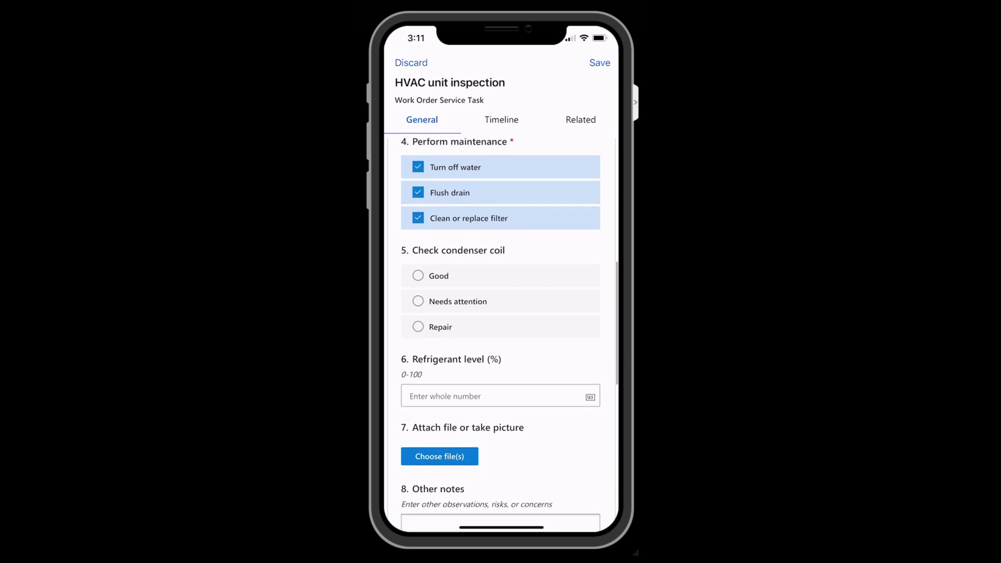
left_click(418, 276)
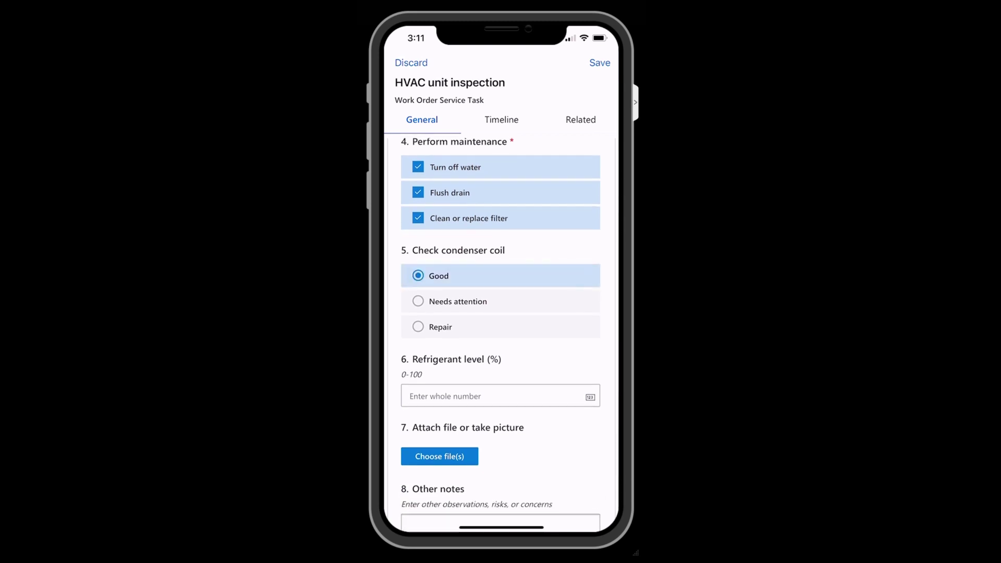
scroll(509, 334, "down", 2)
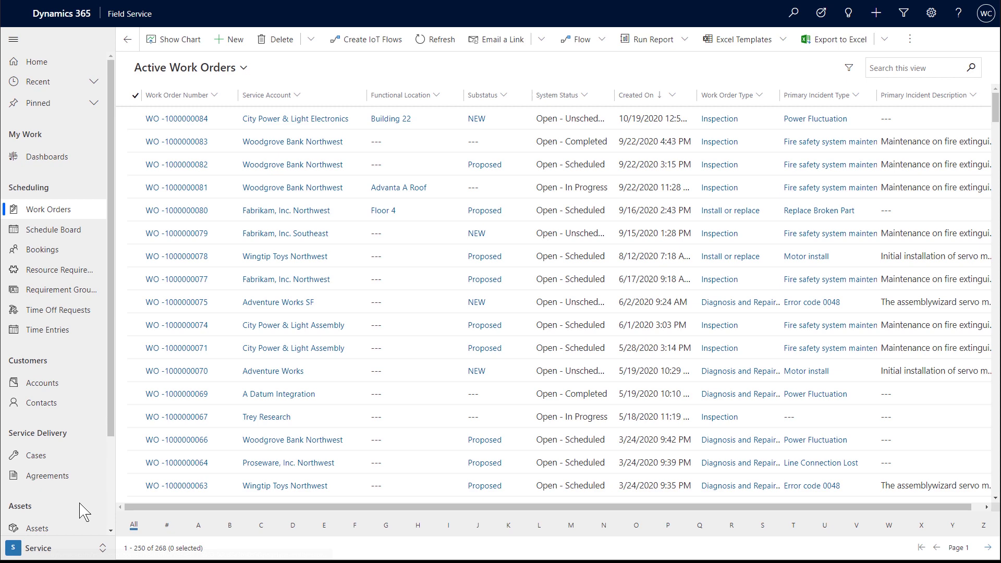
Switch to the Settings area and show the Inspections list of active versions.
left_click(79, 549)
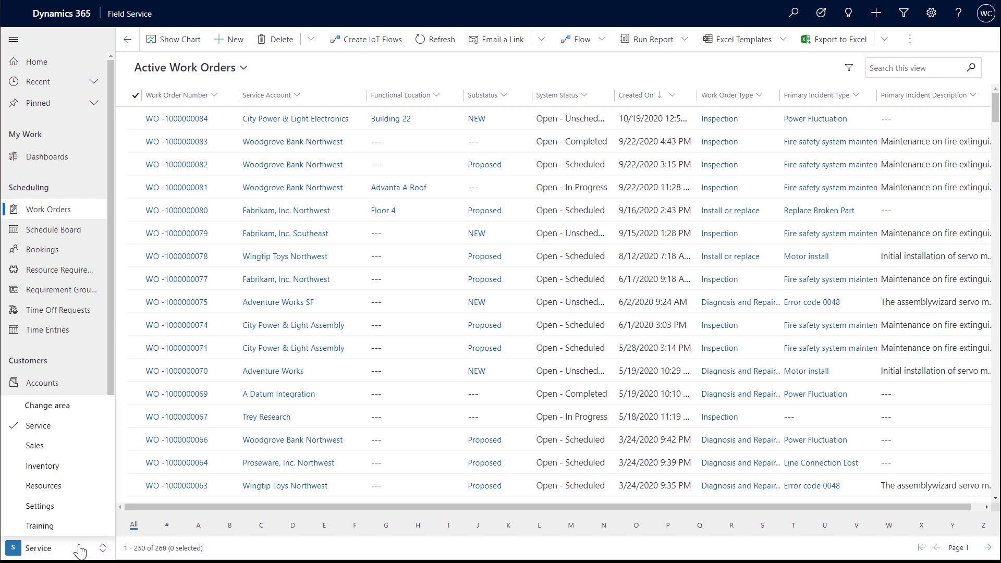
left_click(79, 507)
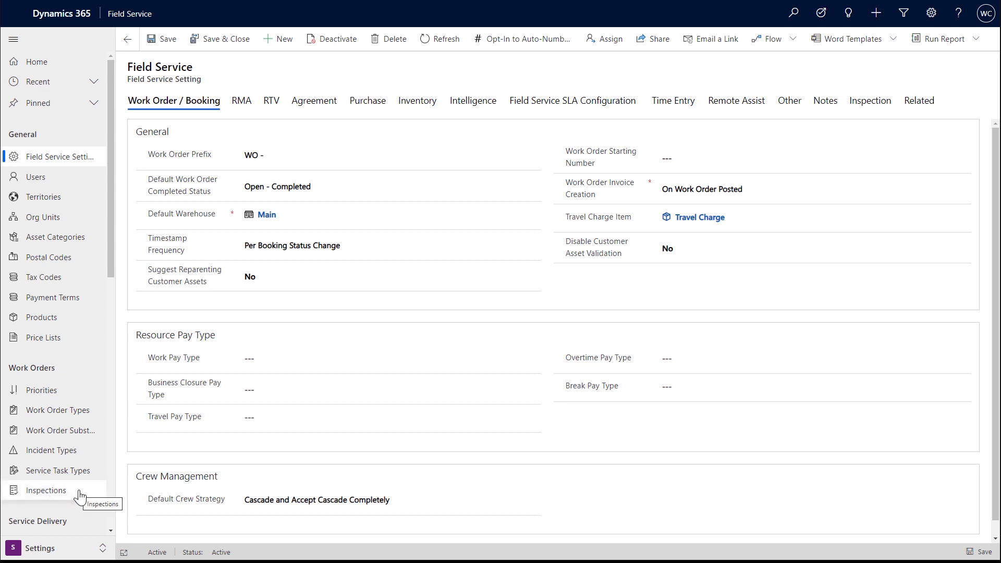
left_click(80, 496)
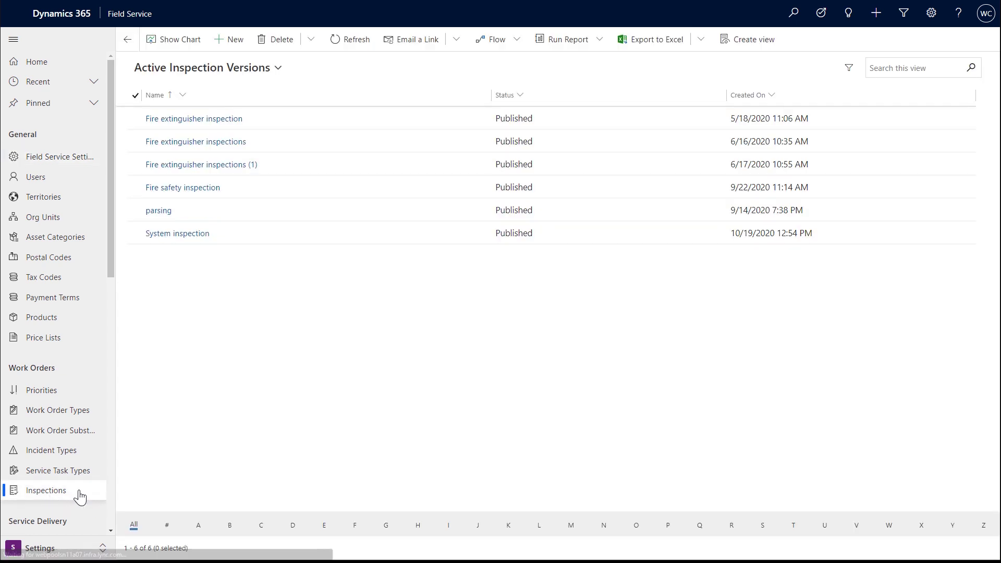
Create a new inspection named 'HVAC inspection form' with the standard HVAC maintenance description.
left_click(233, 48)
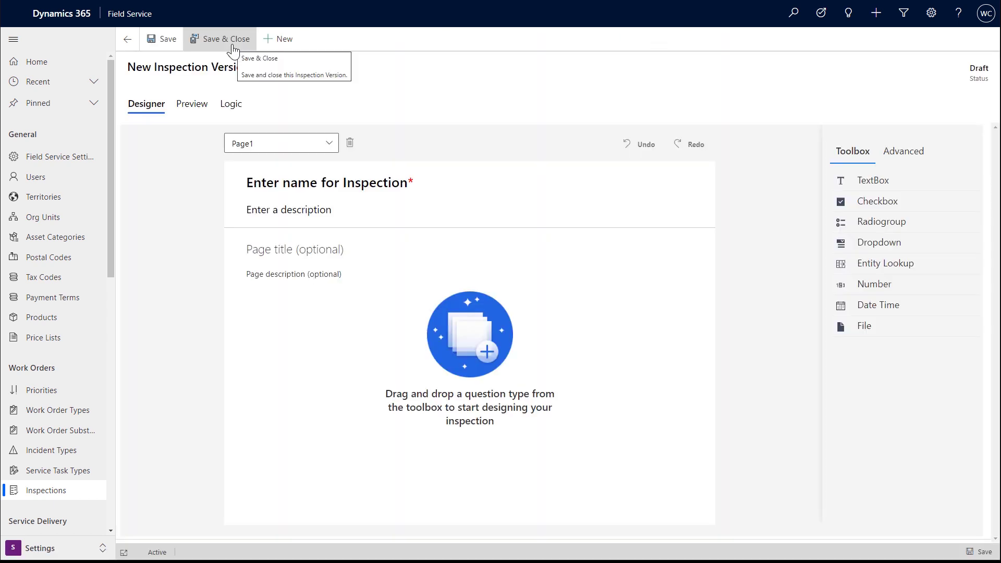
left_click(14, 39)
left_click(242, 185)
type("HVA")
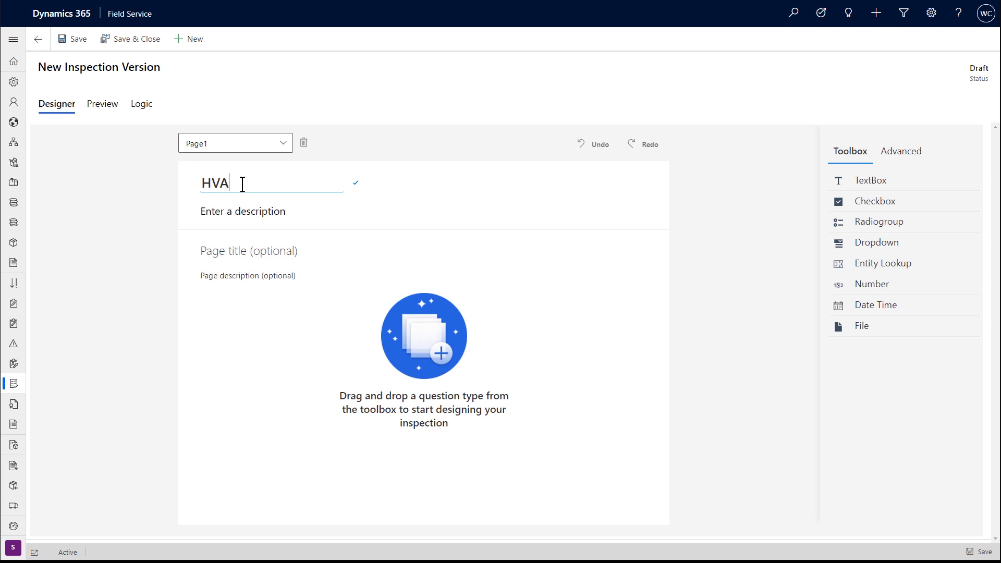
type("C inspection form")
left_click(246, 208)
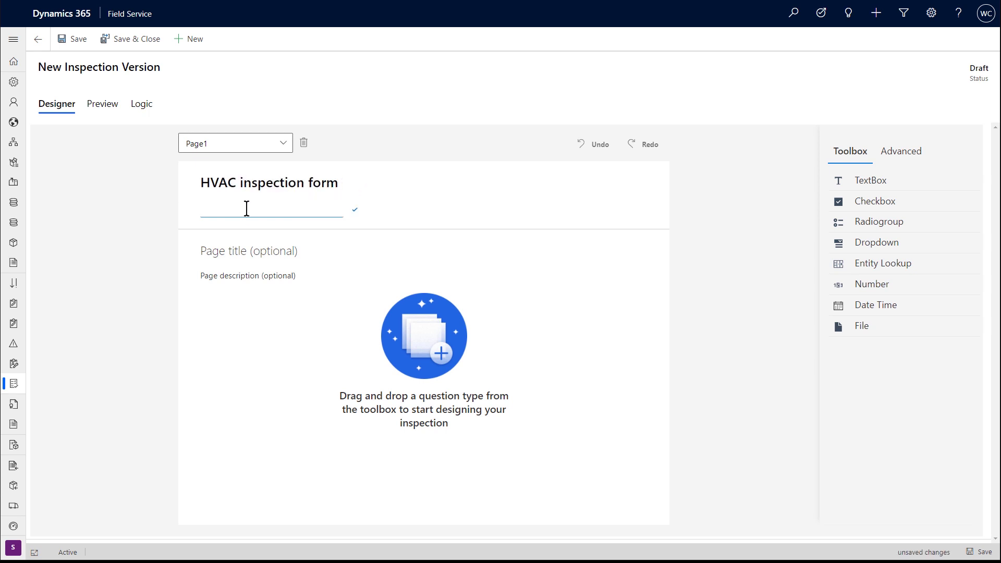
type("Standard maintenance inspection for heating, v")
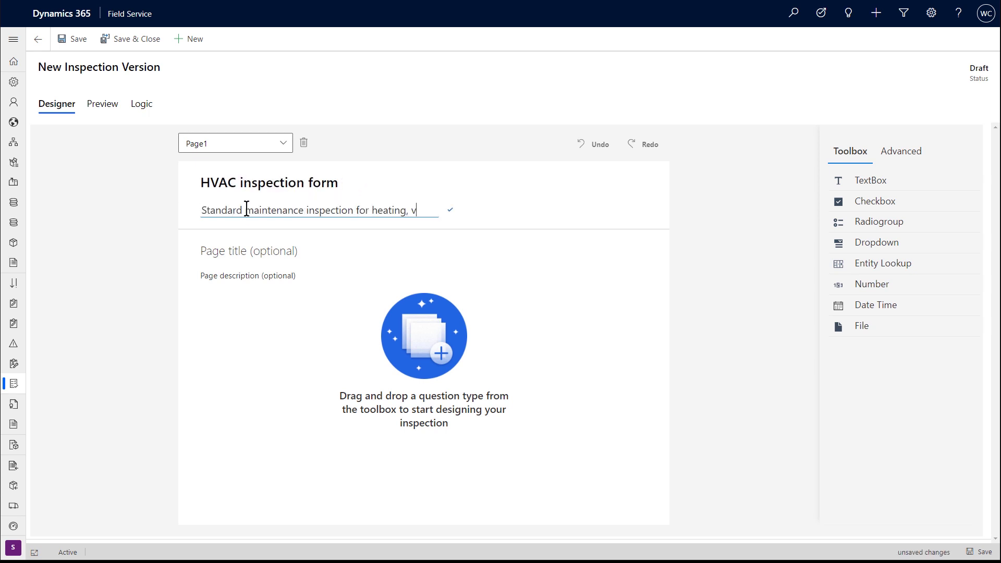
type("entilation, and air conditioning units")
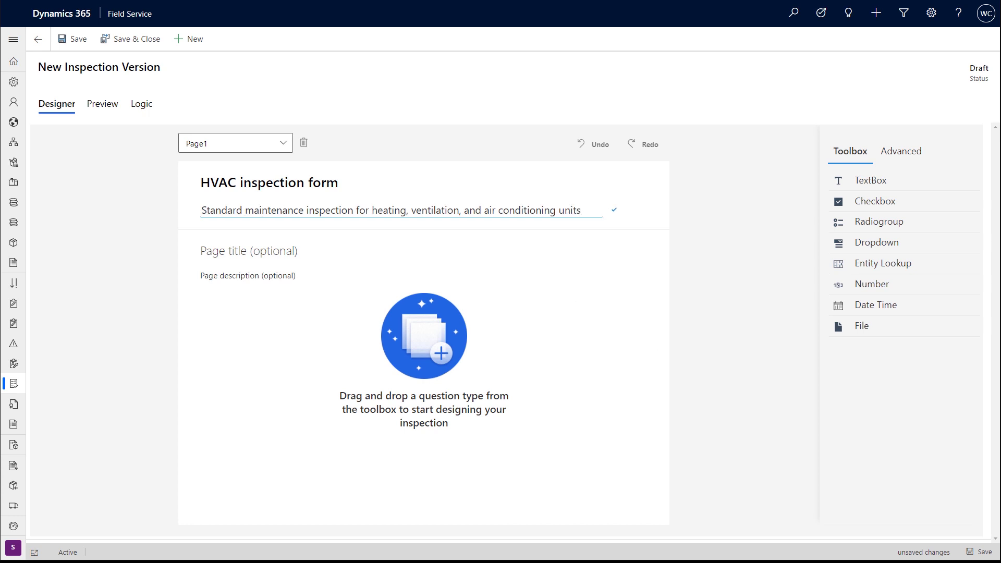
key("Return")
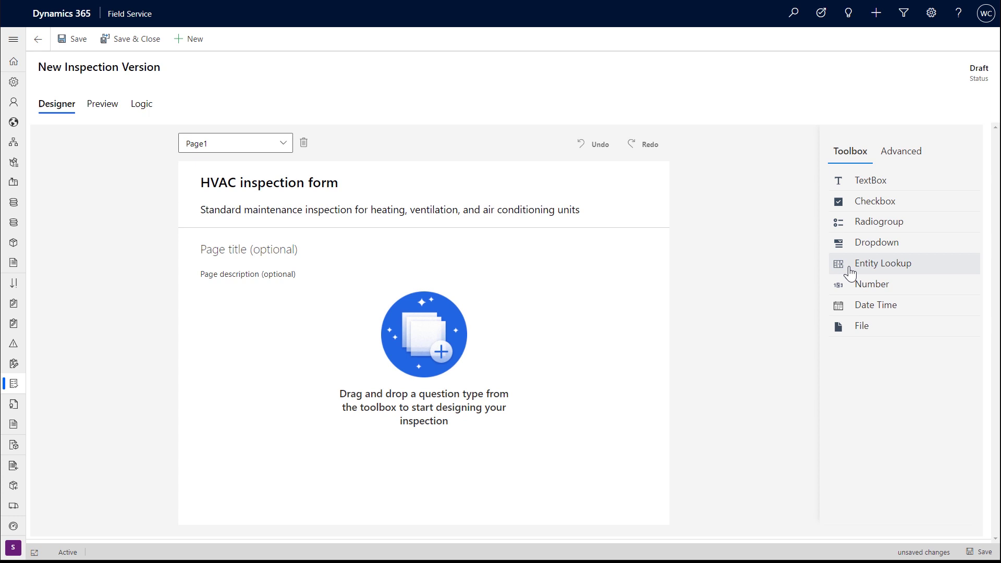
Add an Entity Lookup question titled 'Your name' to the form.
left_click_drag(872, 270, 323, 313)
left_click(263, 318)
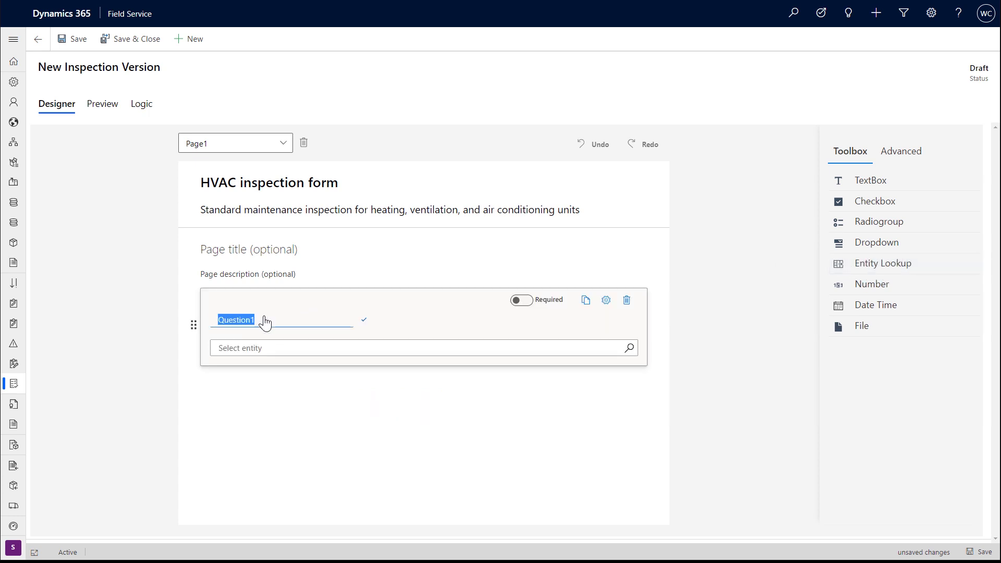
type("Your name")
key("Return")
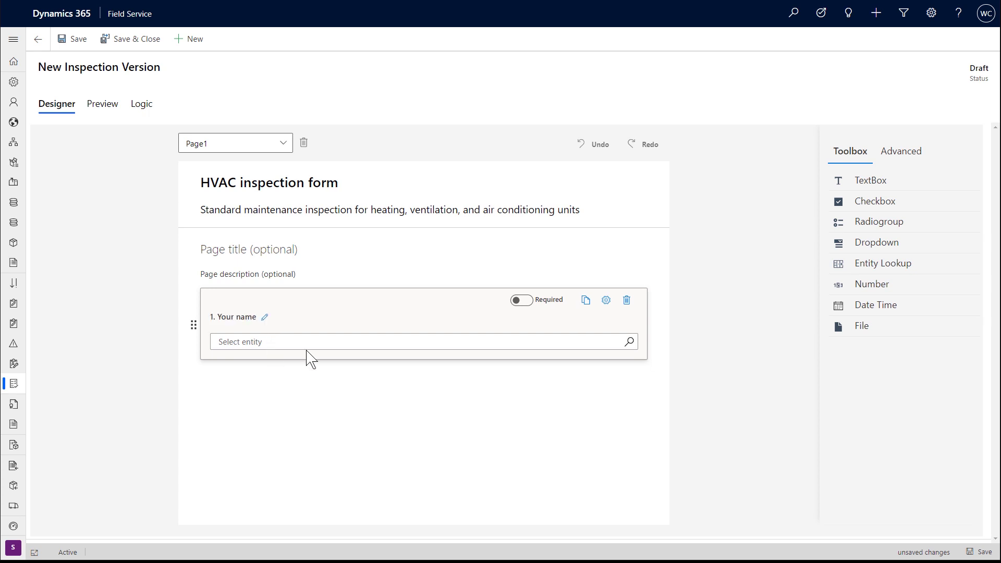
Link the lookup to the Bookable Resource entity's Name attribute.
left_click(606, 302)
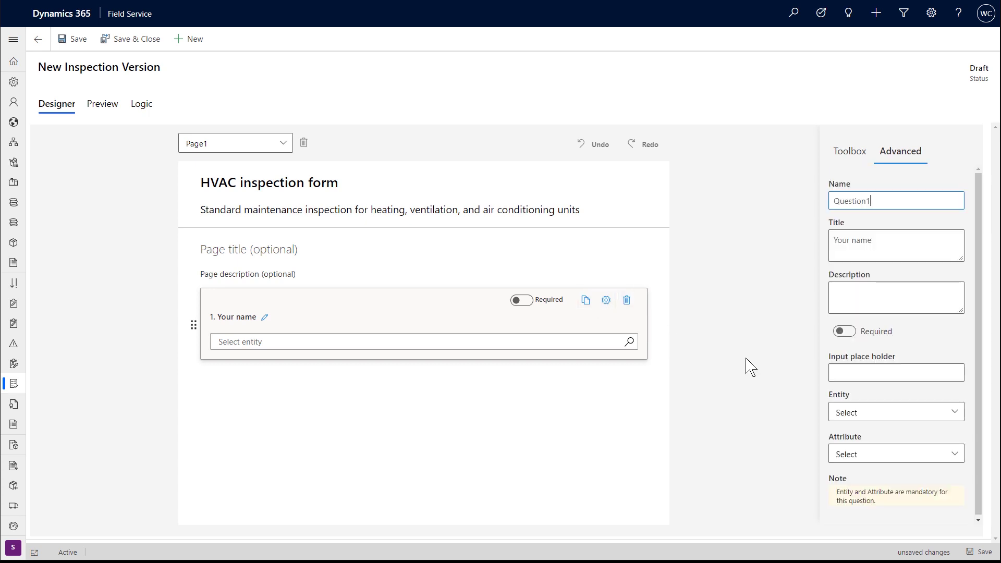
left_click(959, 413)
type("book")
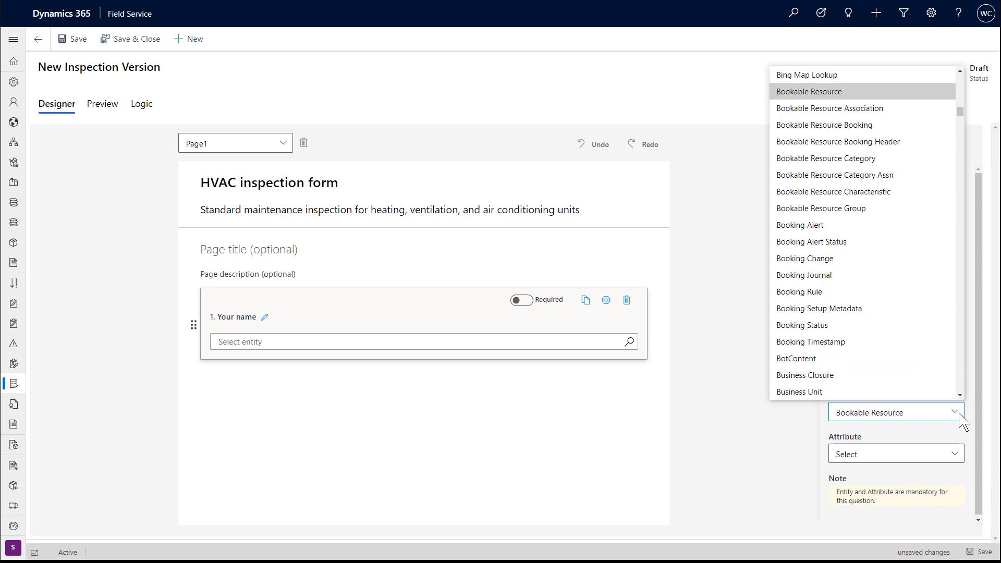
key("Return")
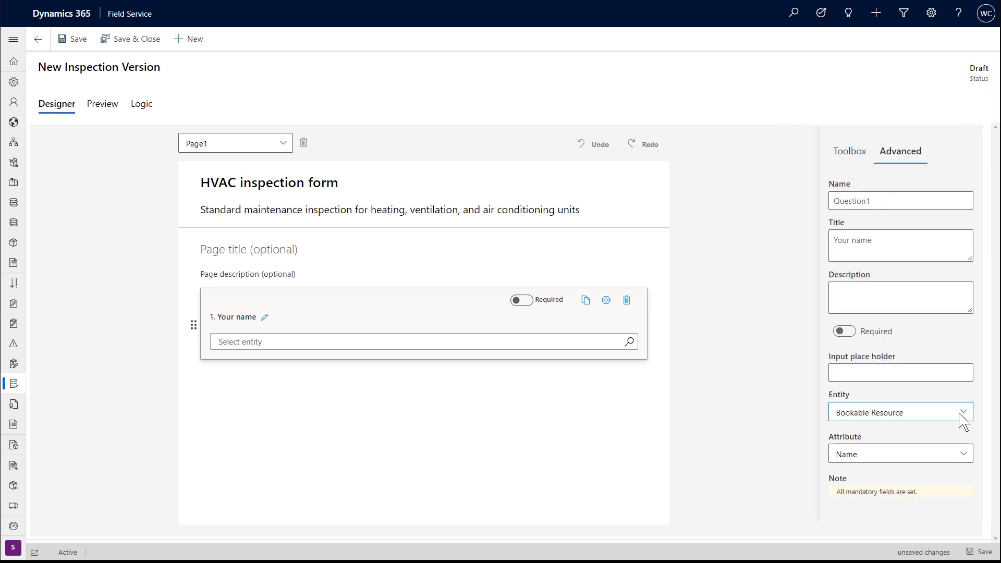
Add a Date Time question titled 'Date and time of inspection' below Your name.
left_click(850, 156)
left_click_drag(868, 306, 376, 415)
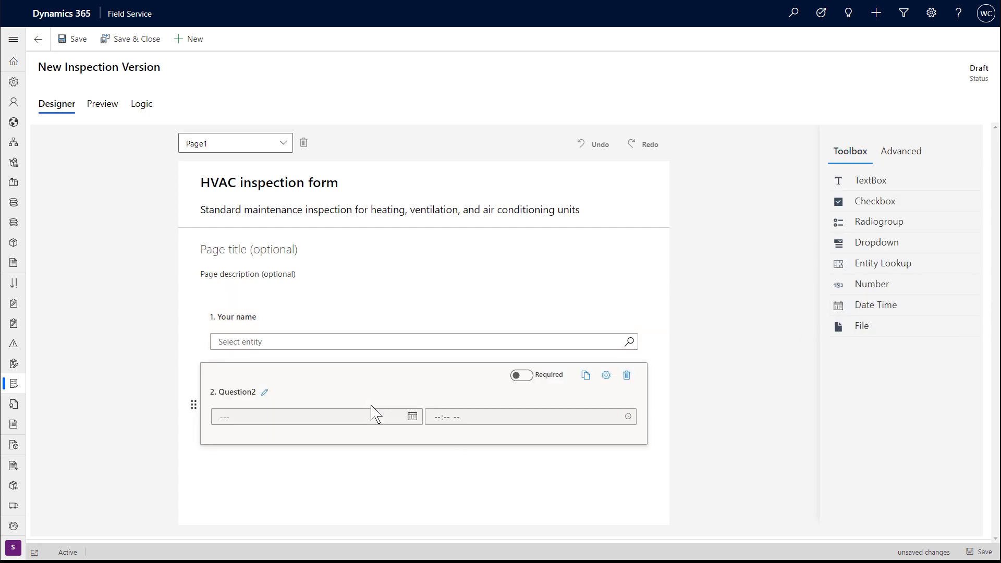
left_click(264, 392)
type("Date and time of inspection")
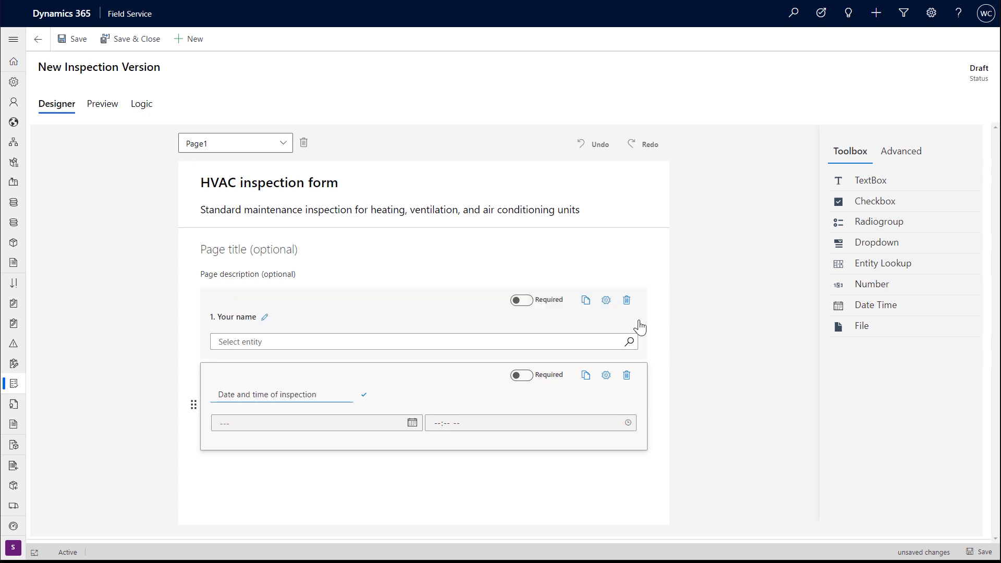
Add a System type dropdown question with AC & heat pump as its first option.
left_click(879, 245)
left_click(264, 393)
type("System type")
key("Return")
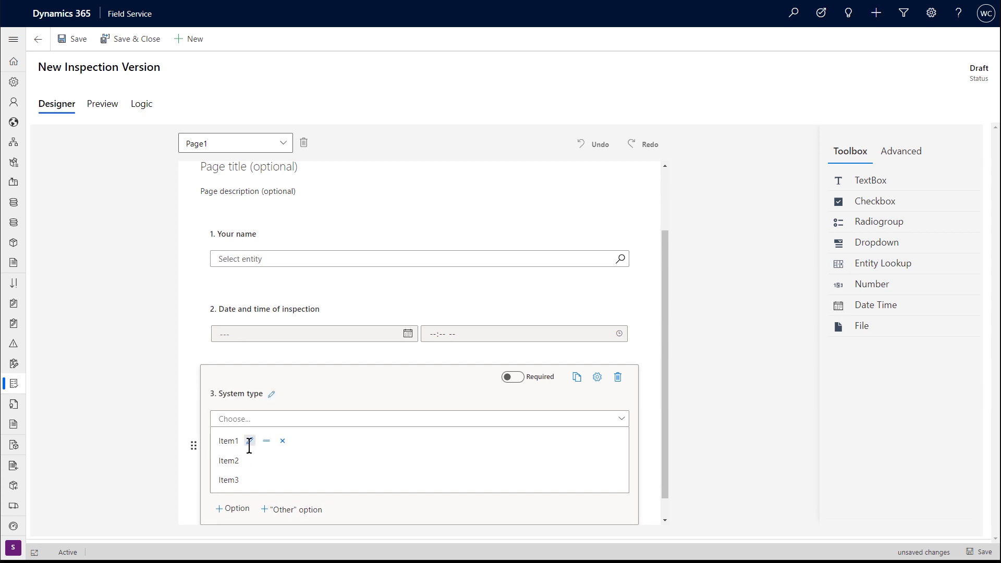
left_click(250, 442)
type("AC & heat pump")
key("Return")
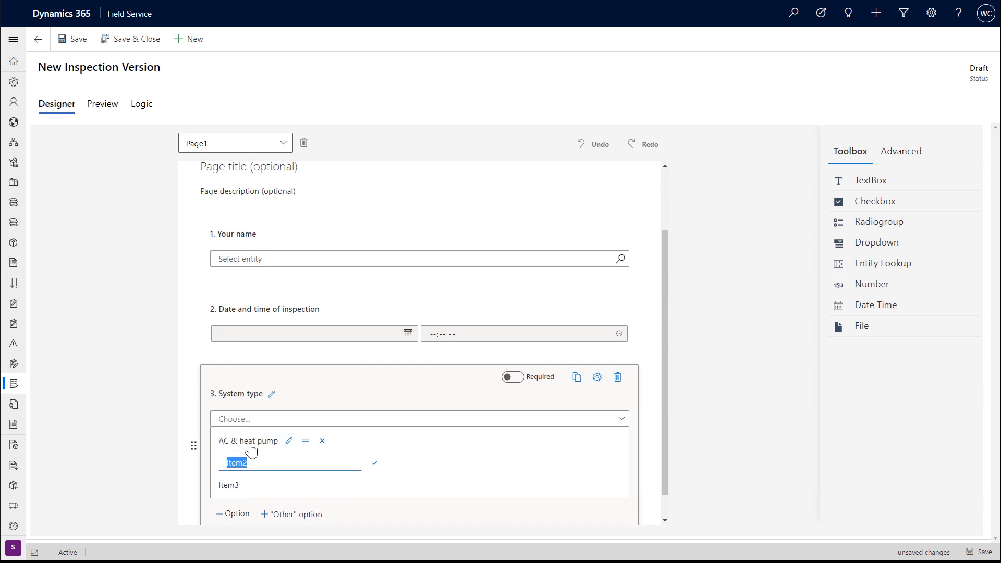
Add Electric furnace, Gas furnace and Make up air system as further System type options.
type("Electric furnace")
key("Return")
left_click(249, 505)
type("G")
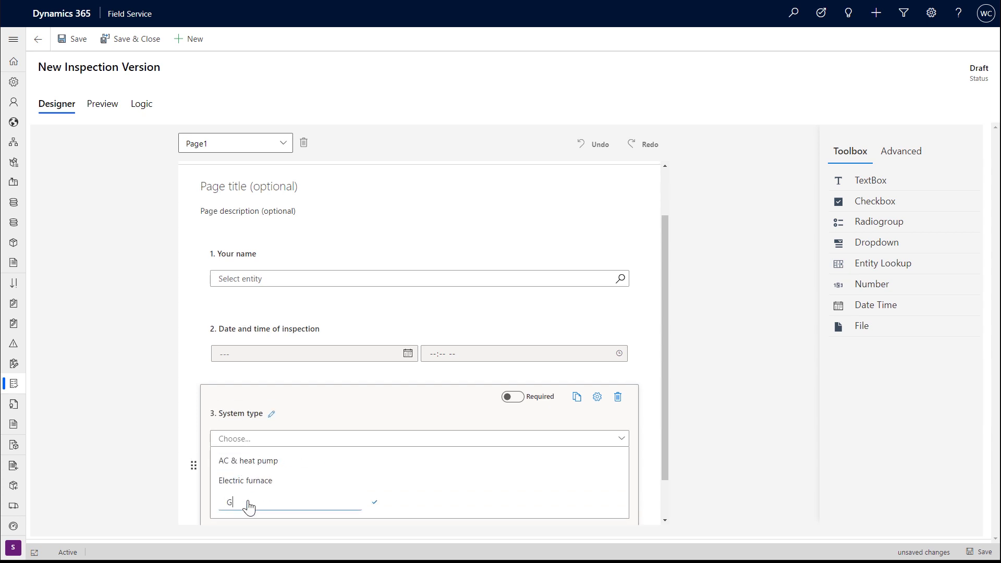
type("as furnace")
key("Return")
left_click(251, 507)
type("Make-up air system")
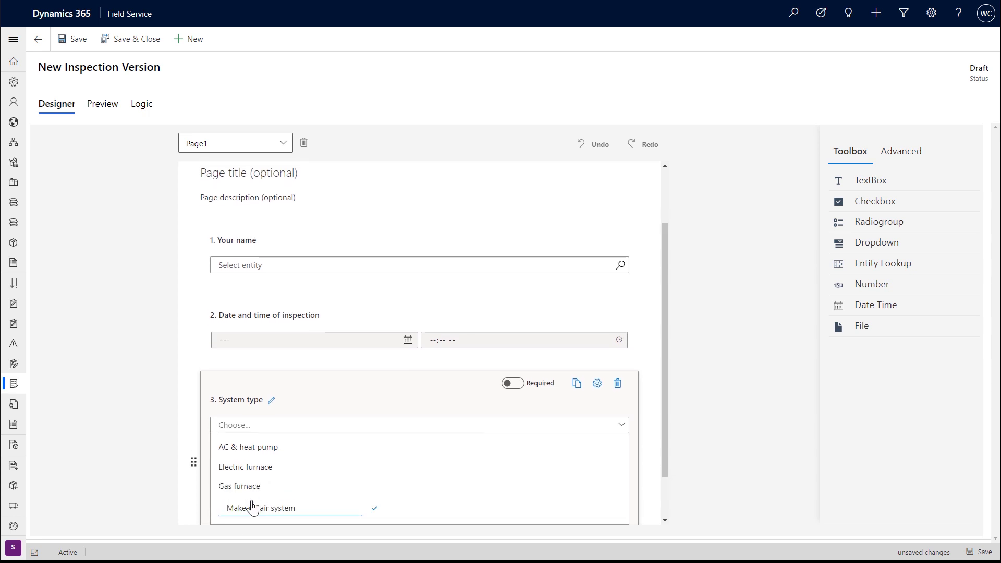
key("Return")
Add a Perform maintenance checkbox question with Turn off water, Flush drain and a third task.
left_click(865, 205)
left_click(268, 424)
type("Perfo")
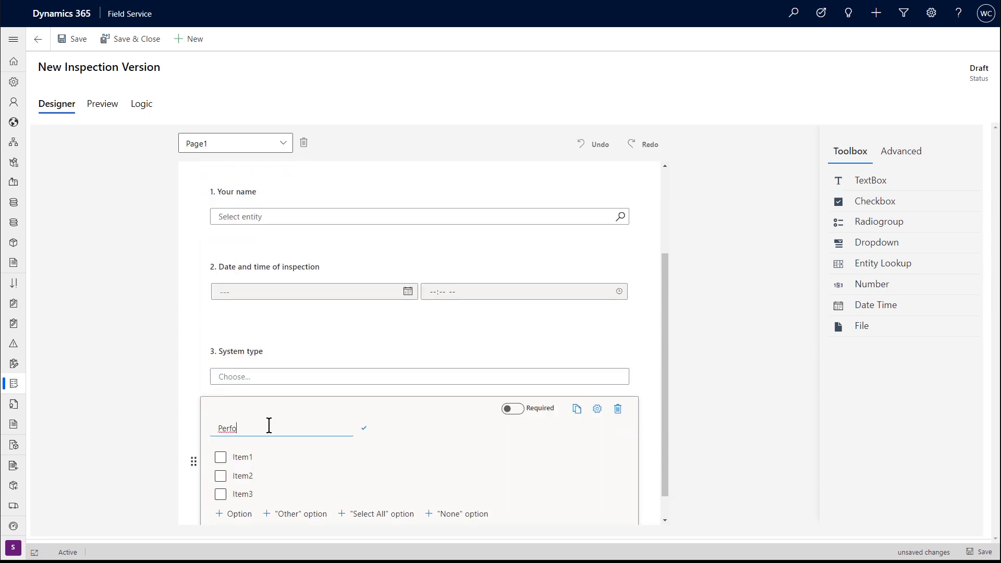
type("rm maintenance")
key("Return")
left_click(265, 454)
type("Turn off water")
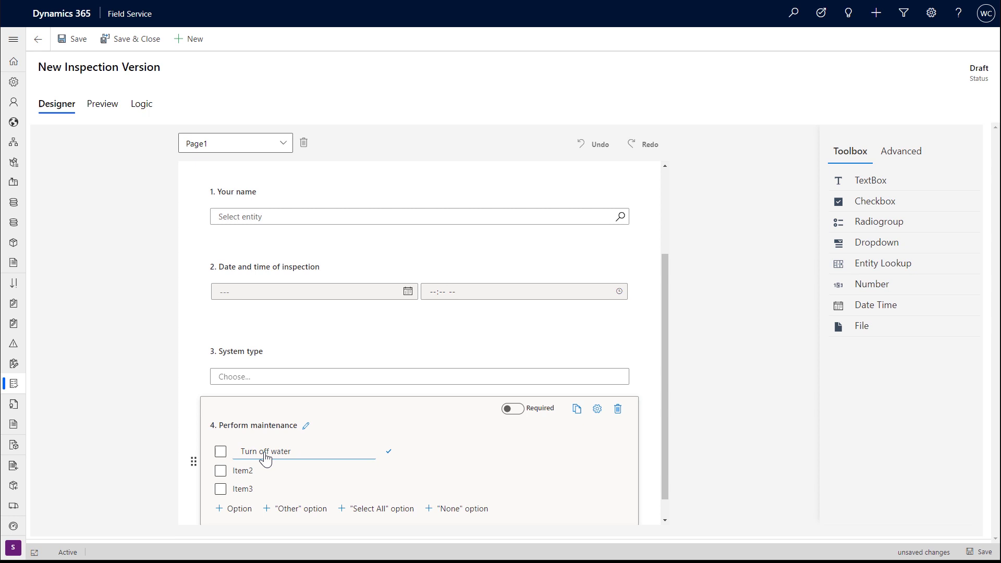
key("Return")
left_click(256, 471)
type("Flush drain")
key("Return")
left_click(250, 489)
Name the third task Clean or replace filter; add Check condenser coil with Good, Needs attention, Repair.
type("Clean or replace filter")
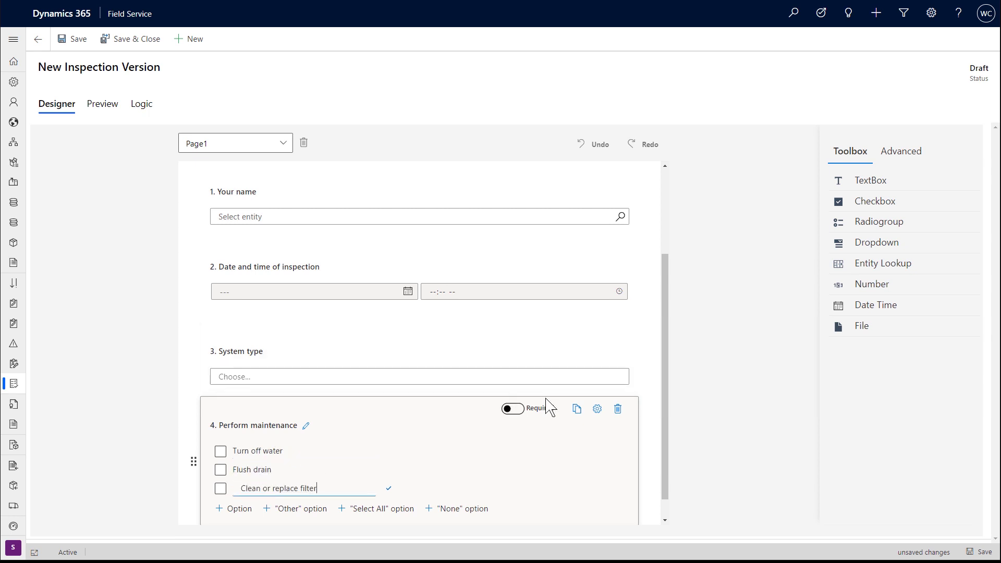
key("Return")
left_click(901, 226)
left_click(264, 427)
type("Check condenser")
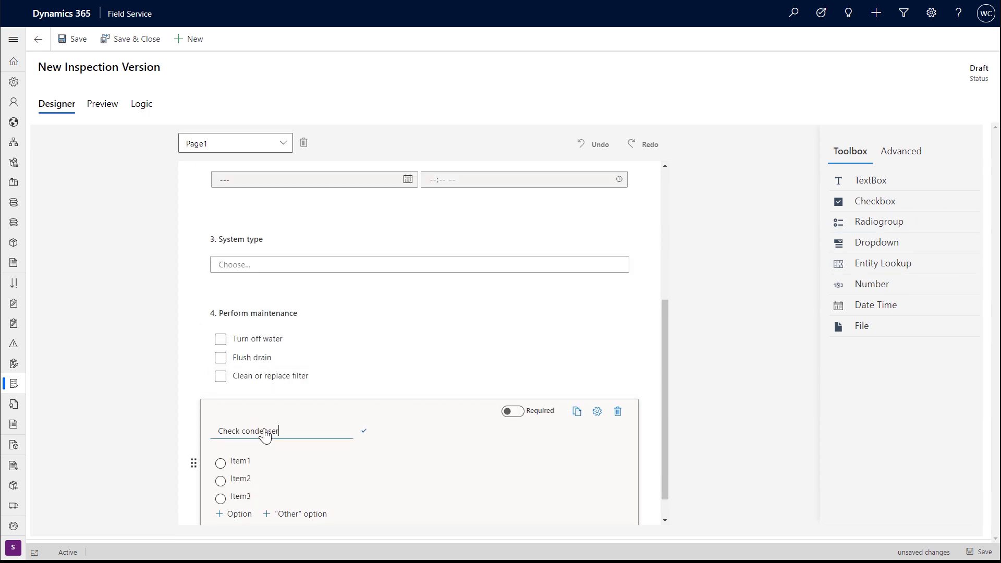
type(" coil")
key("Return")
left_click(253, 455)
type("Good")
key("Return")
left_click(258, 473)
type("Needs attention")
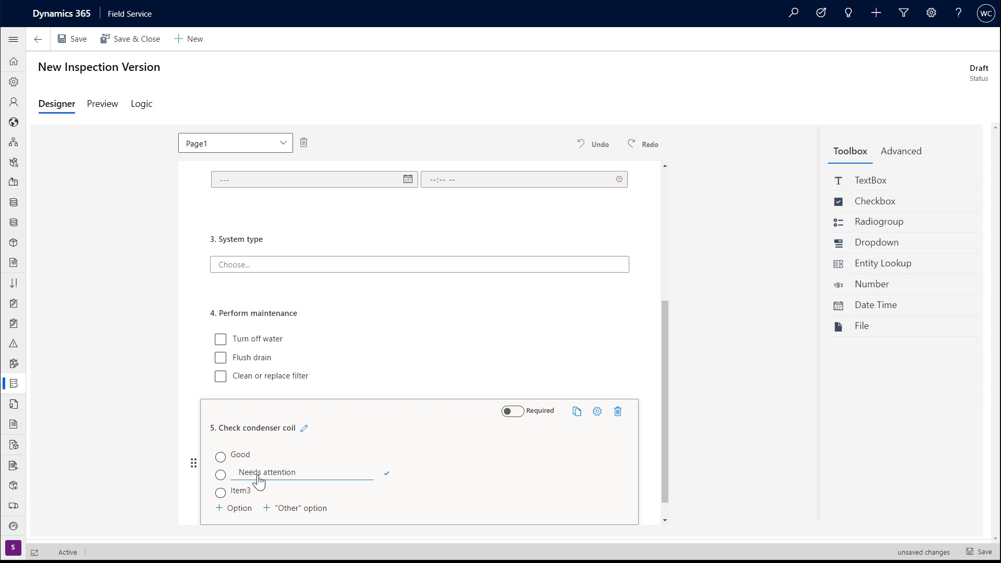
key("Return")
left_click(257, 490)
type("Repair")
Add a 'Refrigerant level (%)' number question limited to whole numbers 0–100, with a description.
scroll(364, 476, "down", 1)
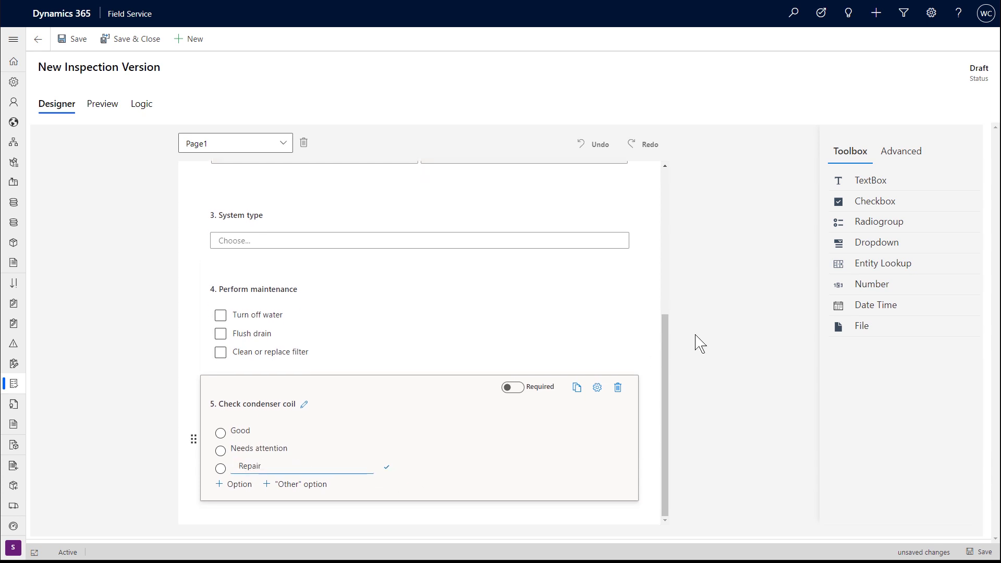
left_click(868, 286)
left_click(266, 451)
type("Refrigerant")
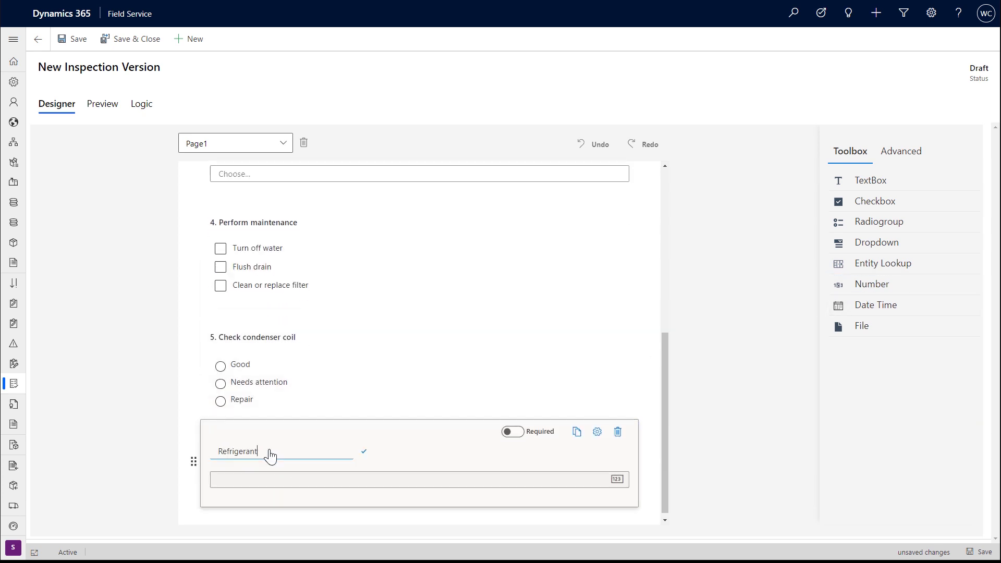
type(" level ()%")
key("Return")
left_click(597, 432)
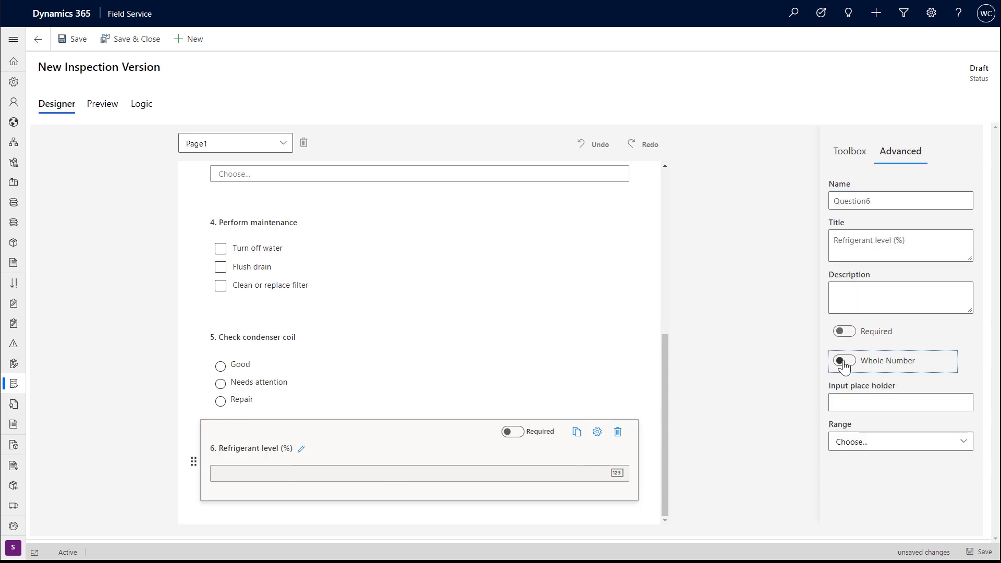
left_click(845, 361)
left_click(865, 442)
left_click(849, 405)
left_click(927, 466)
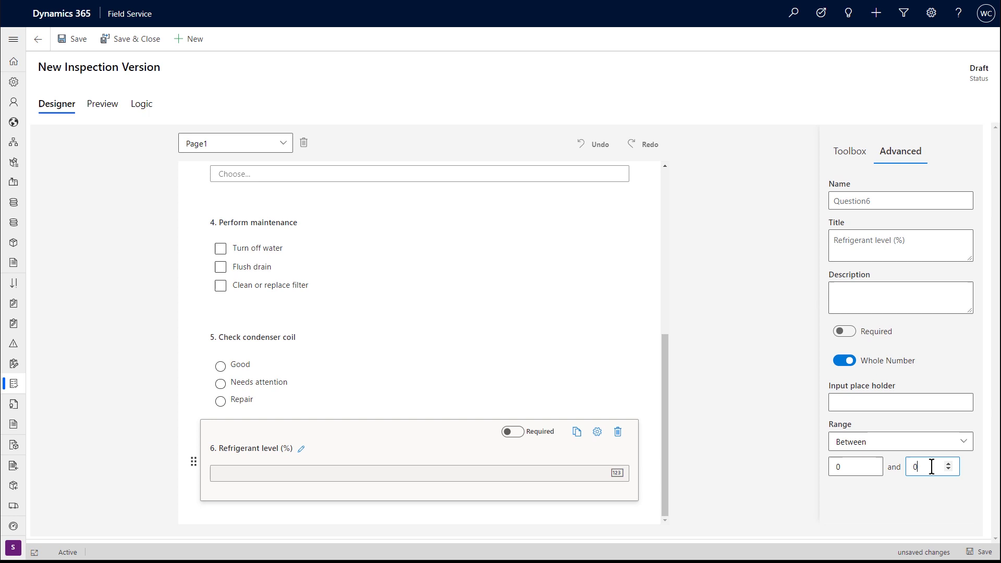
type("100")
left_click(853, 298)
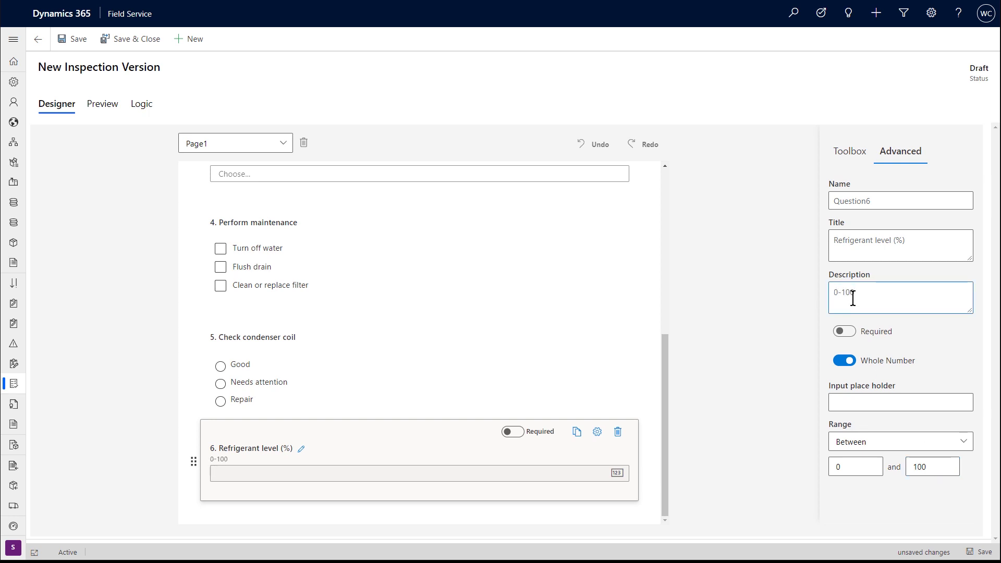
Add an 'Attach file or take picture' file question below Refrigerant level.
left_click(849, 151)
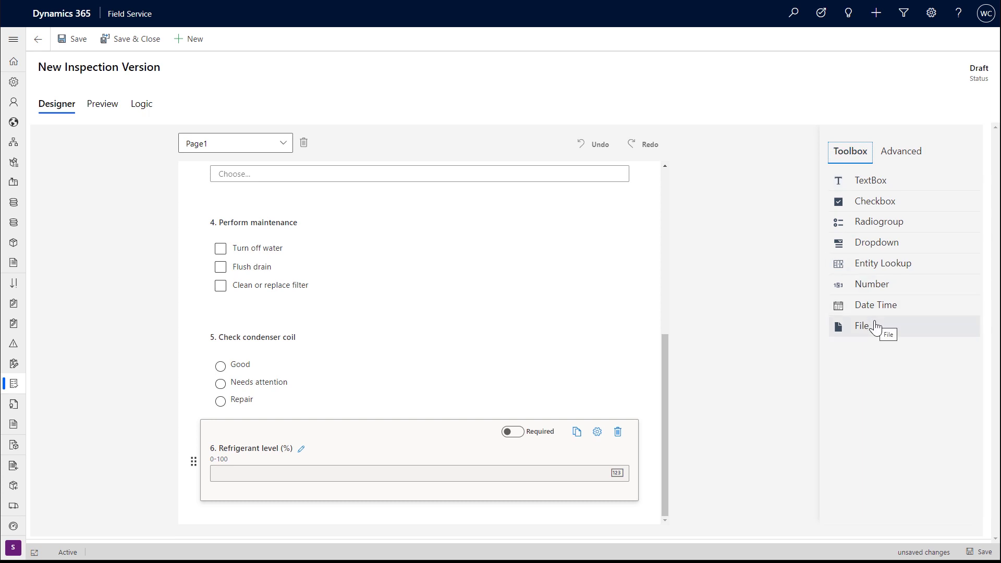
left_click_drag(874, 327, 641, 514)
left_click(264, 460)
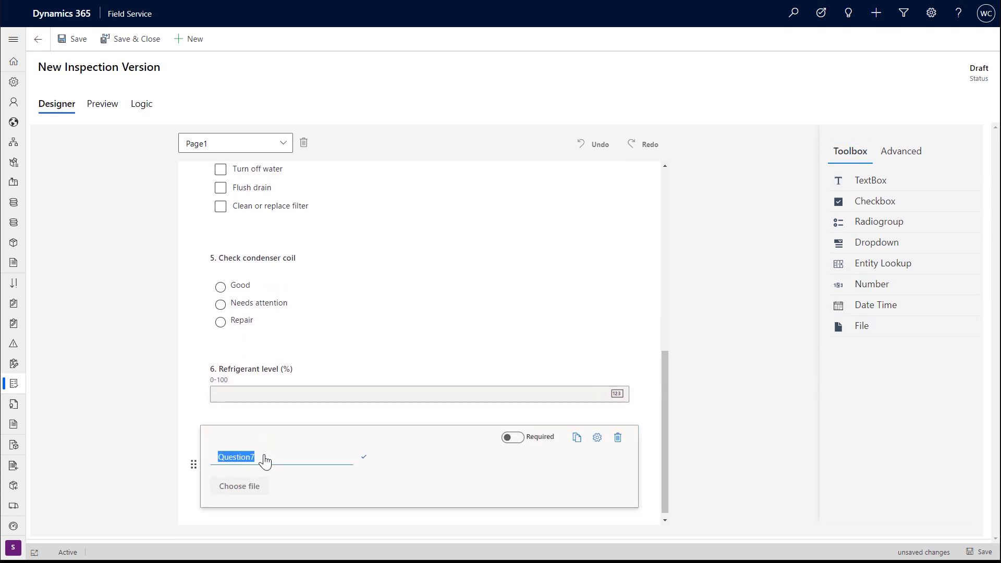
type("Attac")
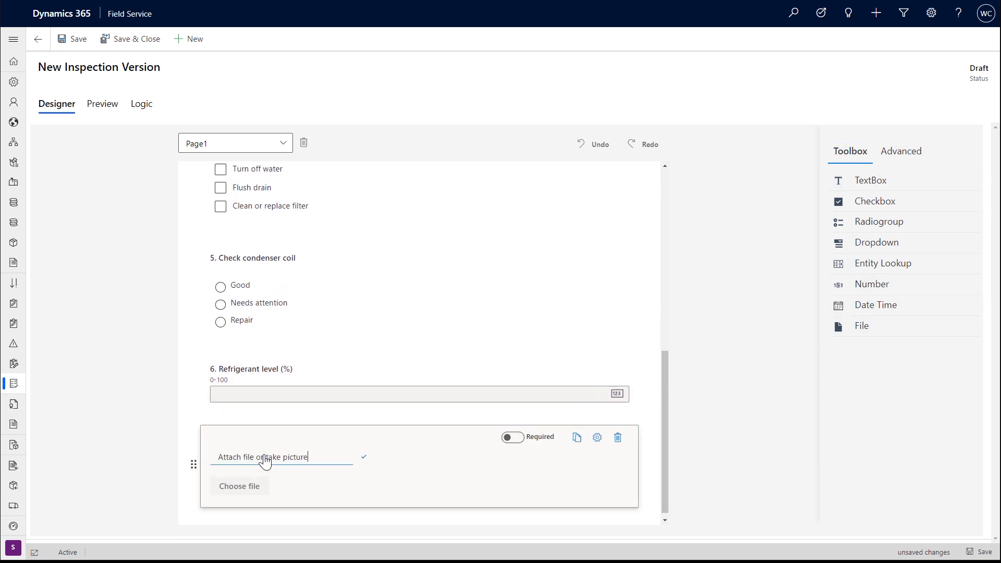
type("h file or take picture")
Add an 'Other notes' text question with a pasted description and MultiLine input type.
left_click(870, 180)
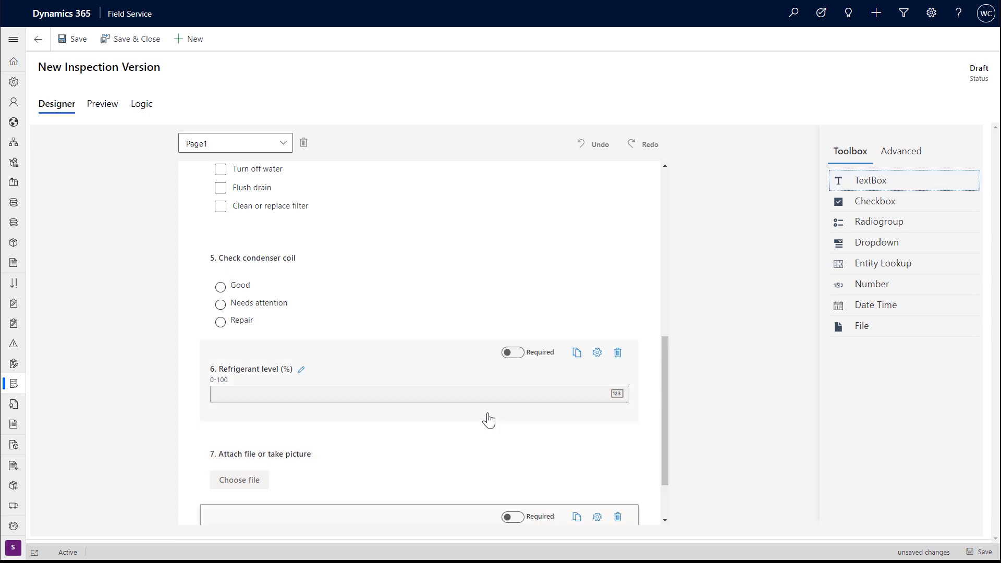
left_click(264, 459)
type("other notes")
left_click(364, 461)
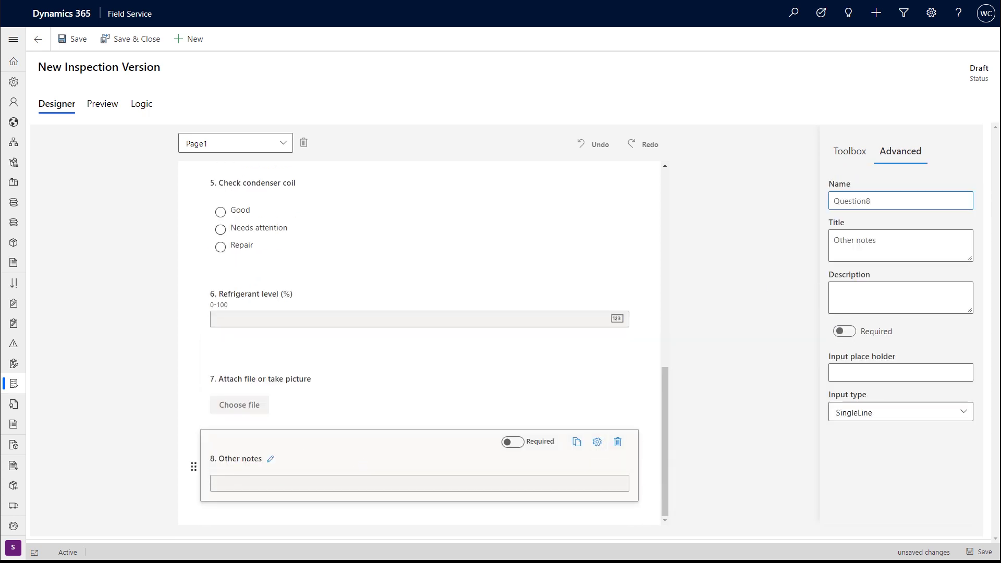
left_click(855, 292)
type("Enter other observations, risks, or concerns")
left_click(882, 412)
left_click(876, 438)
left_click_drag(665, 430, 662, 241)
Save the form and preview it, trying the Your name, date and System type fields.
left_click(64, 45)
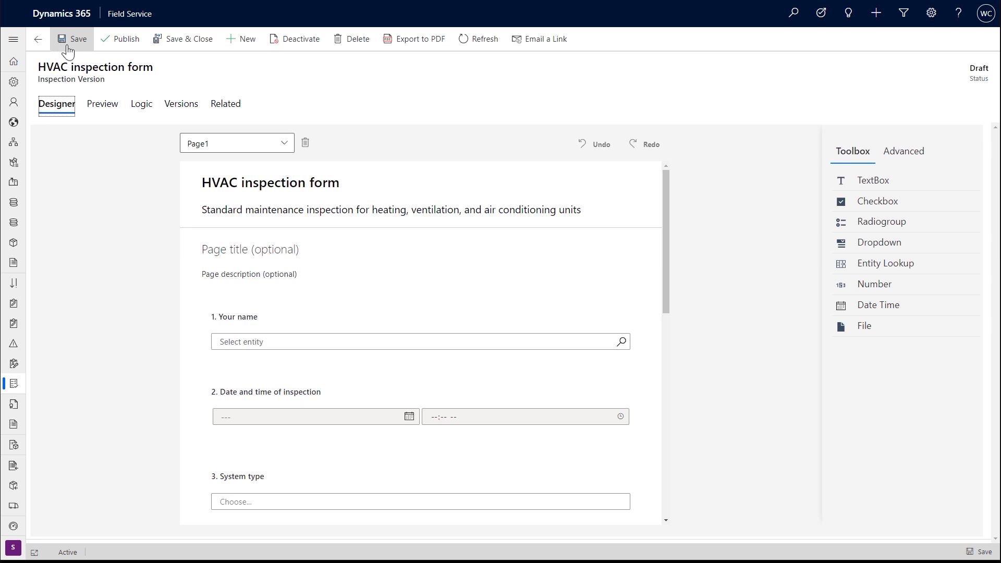
left_click(103, 104)
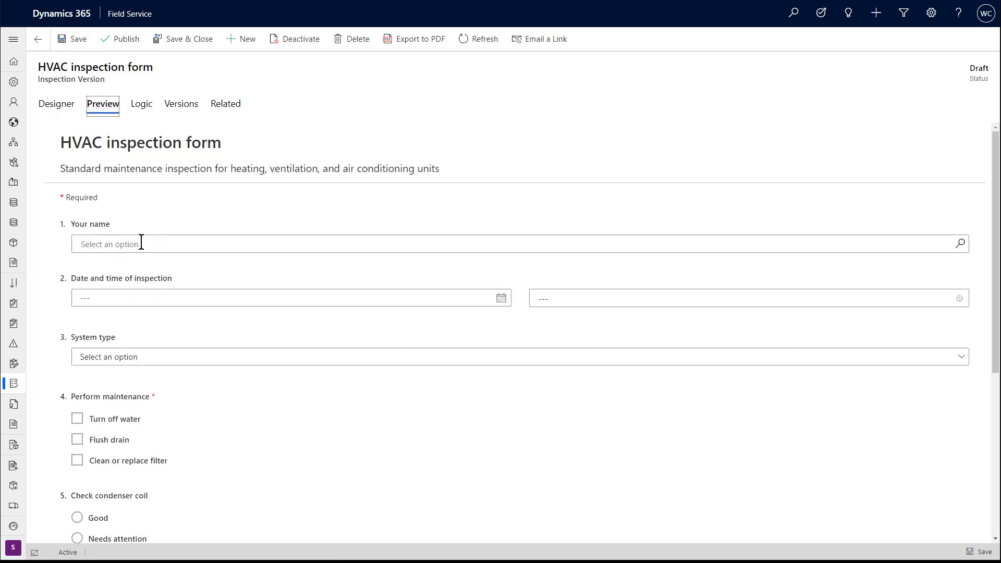
left_click(140, 244)
left_click(111, 299)
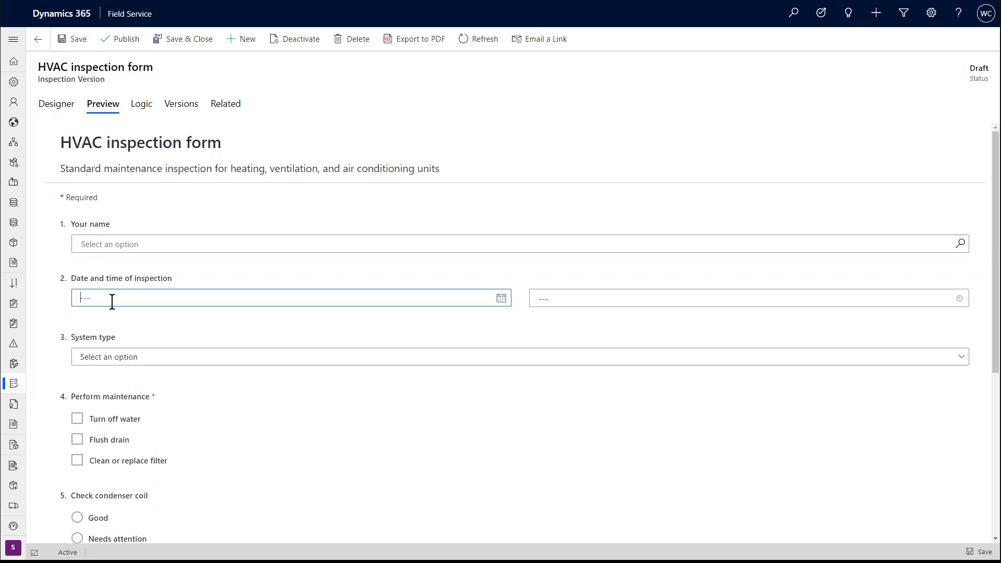
left_click(107, 359)
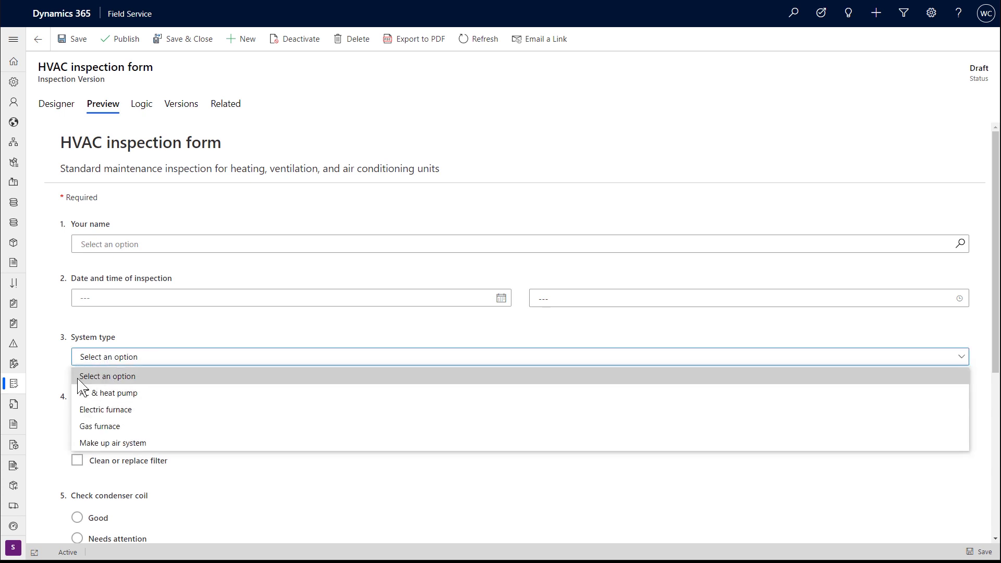
Tick the three maintenance tasks in the preview, then go back to the Designer.
left_click(79, 376)
left_click(77, 418)
left_click(78, 440)
left_click(78, 461)
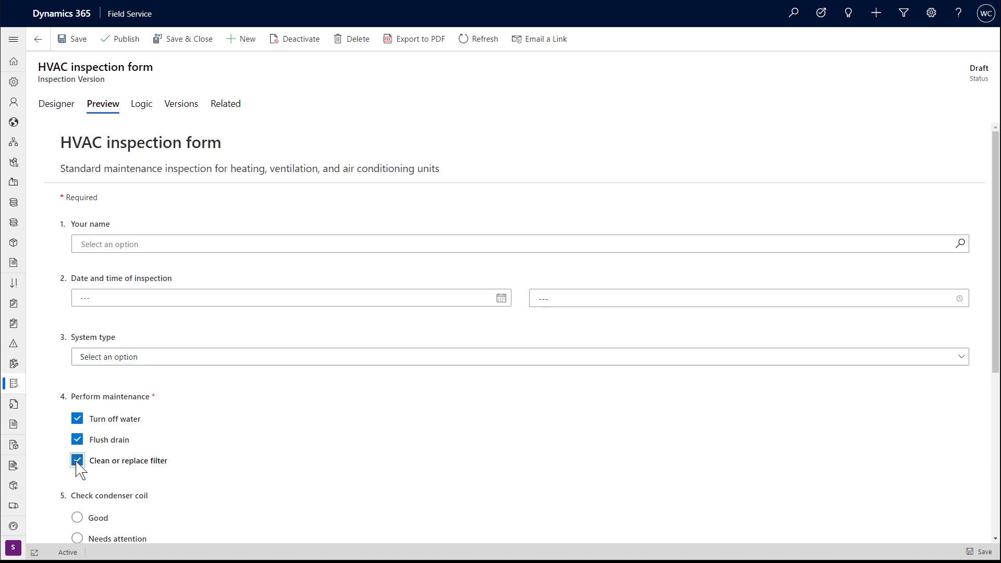
left_click(43, 109)
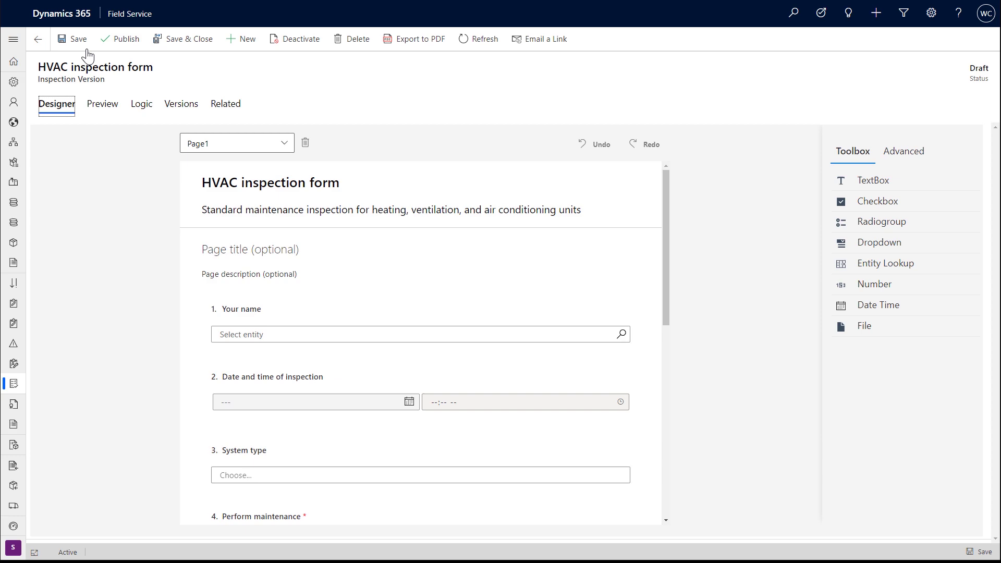
Publish the HVAC inspection form, confirming in the Publish Inspection dialog.
left_click(123, 41)
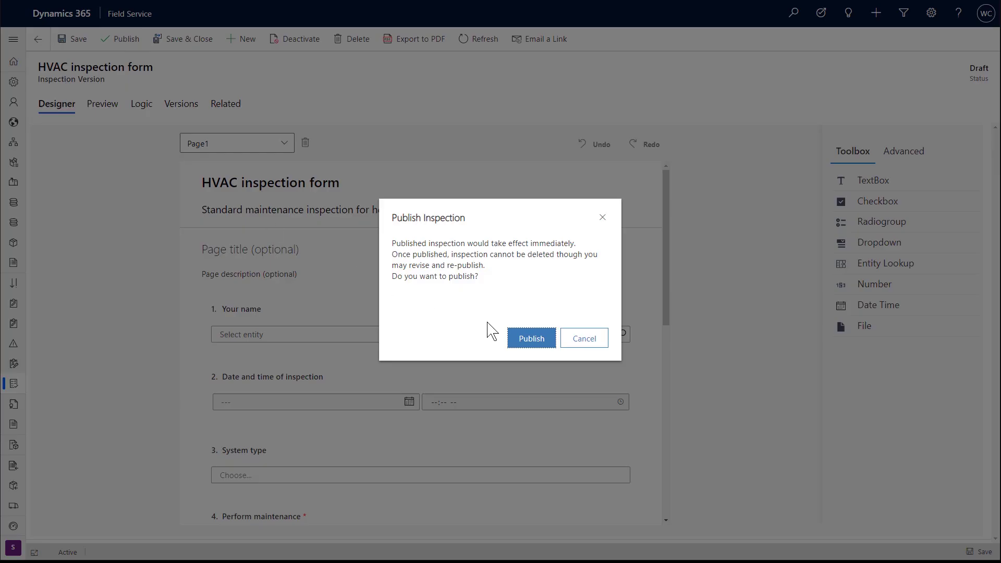
left_click(532, 341)
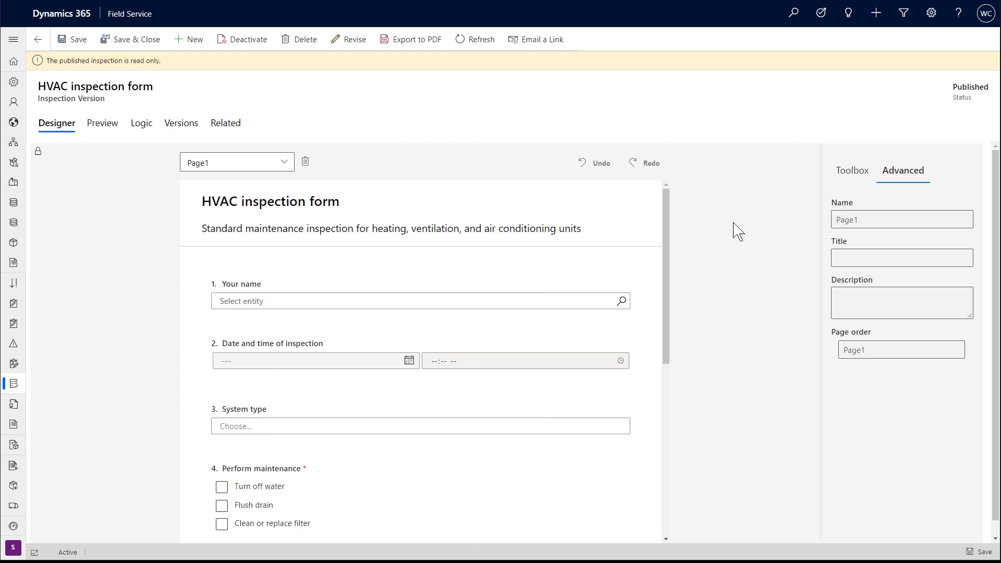
left_click(13, 41)
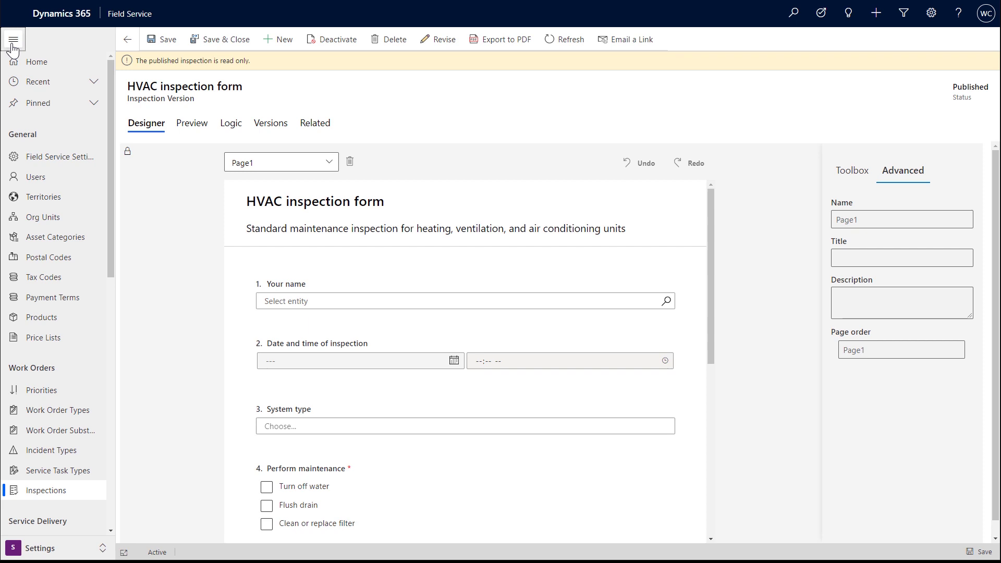
Create a new service task type named 'HVAC unit inspection'.
left_click(96, 475)
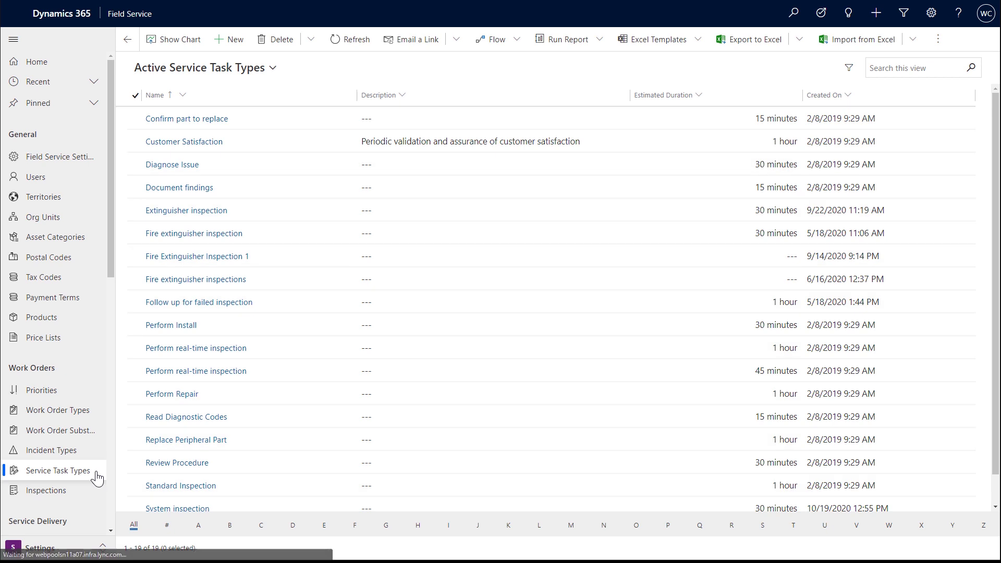
left_click(239, 47)
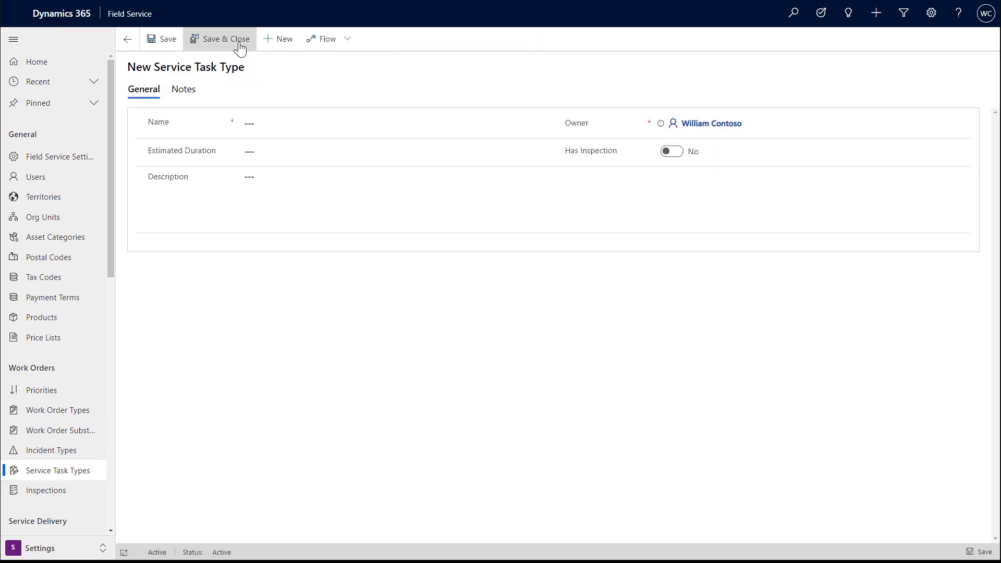
left_click(256, 121)
type("H")
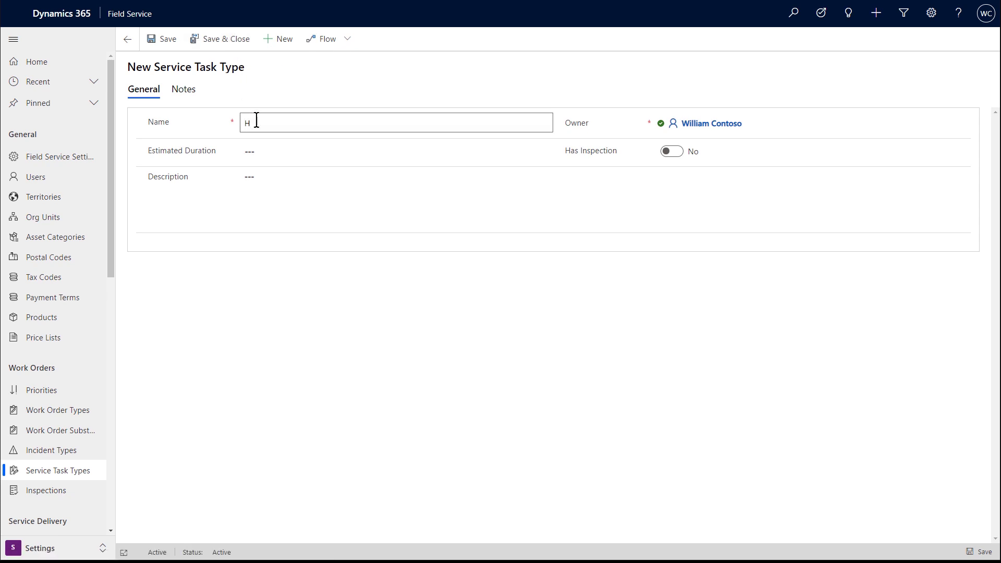
type("VAC unit inspection")
Set a 30-minute estimated duration, Has Inspection Yes, and link the HVAC inspection form.
left_click(266, 152)
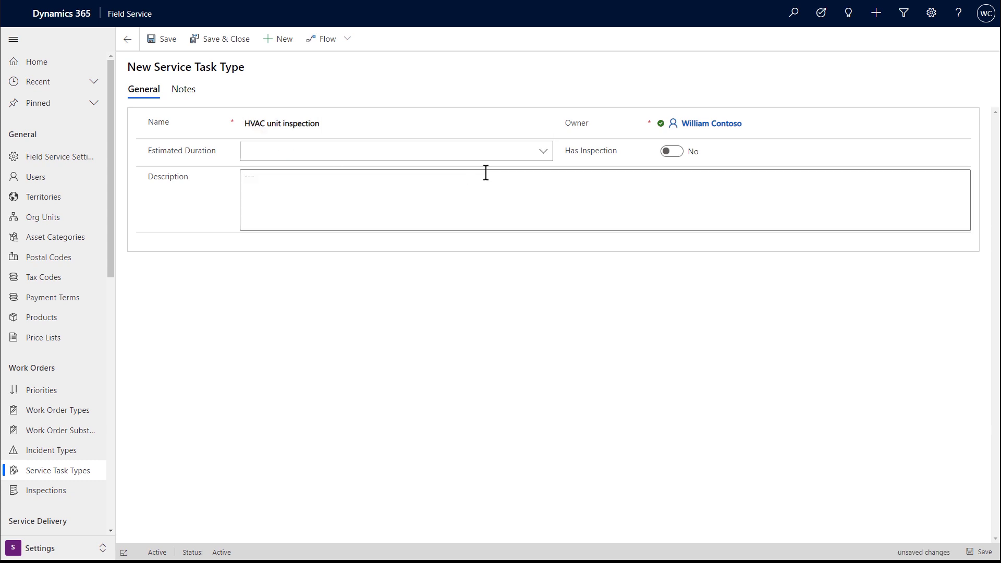
left_click(542, 153)
left_click(500, 211)
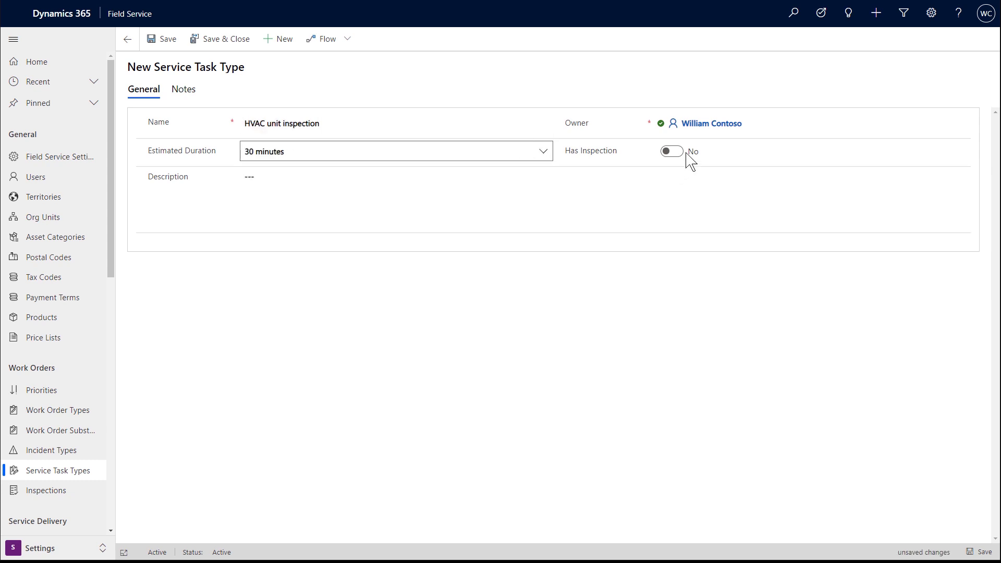
left_click(678, 155)
left_click(284, 180)
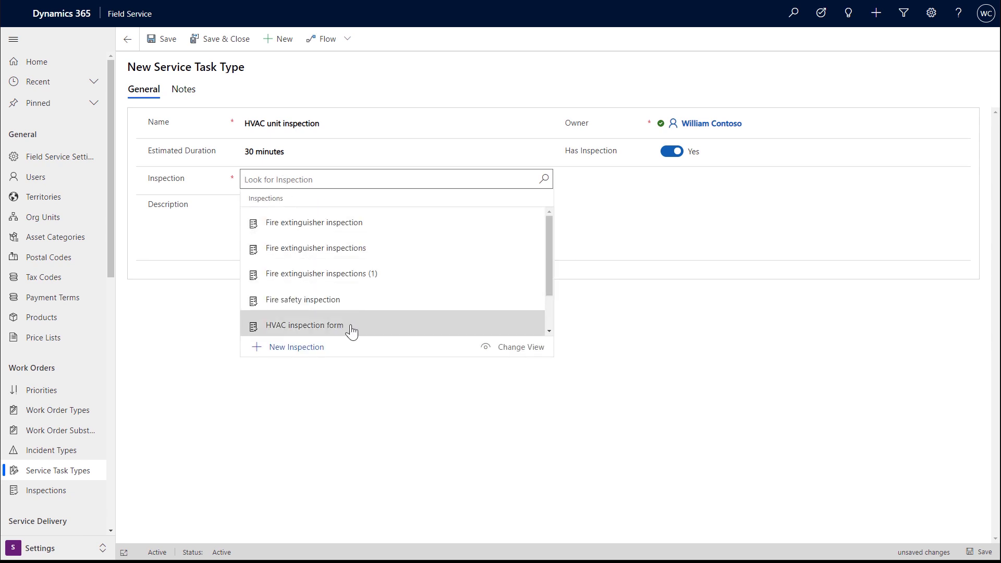
left_click(350, 327)
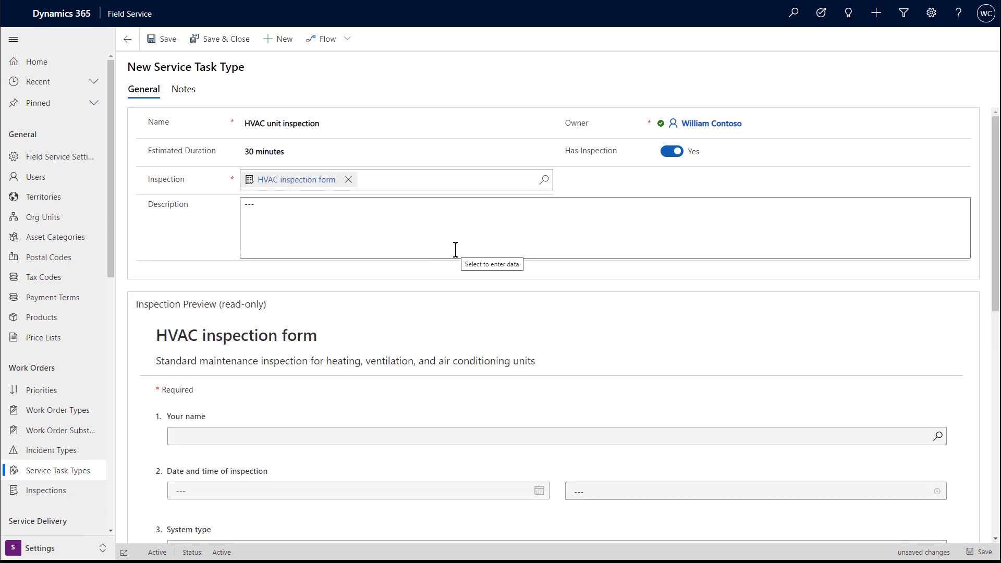
scroll(481, 350, "down", 5)
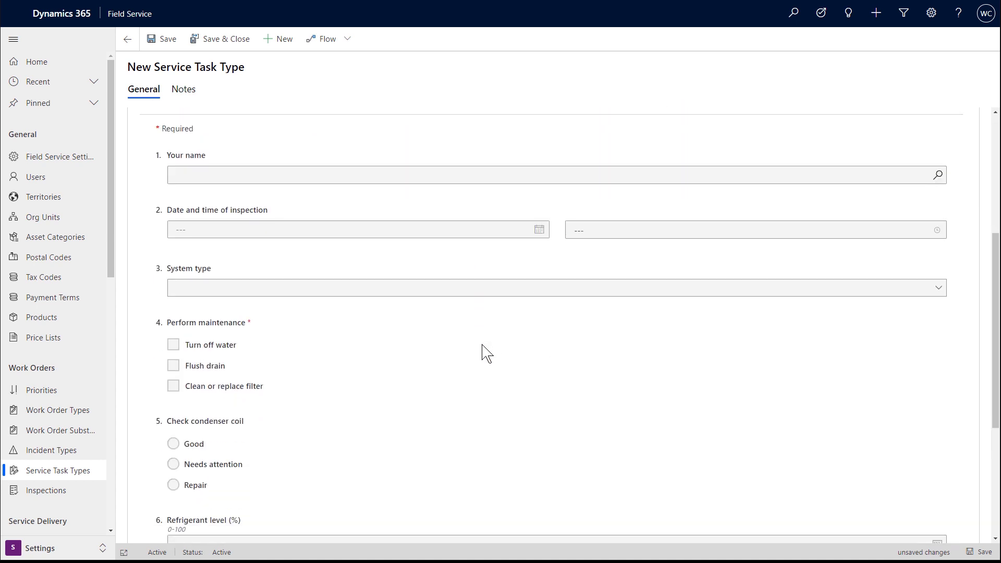
scroll(482, 345, "up", 4)
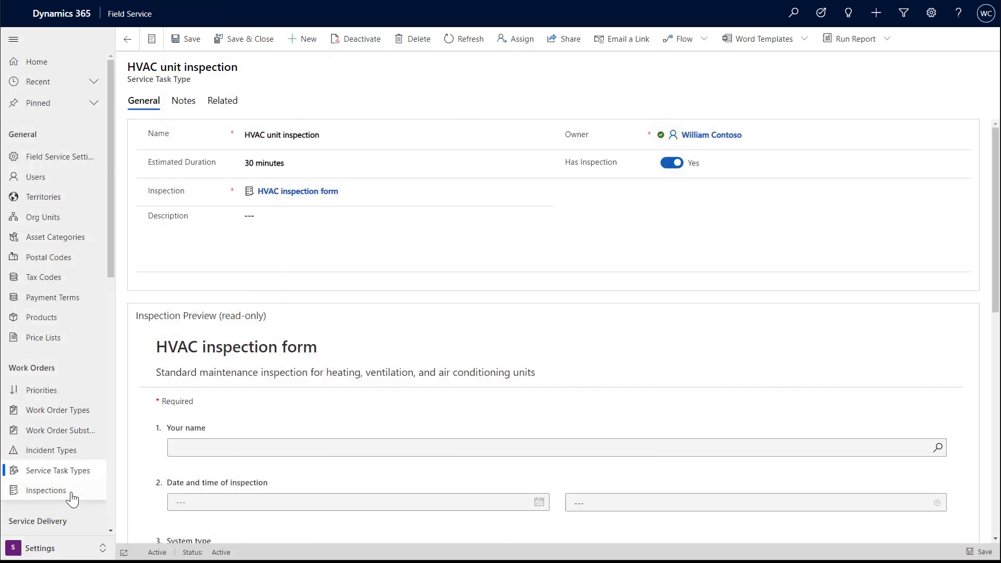
left_click(63, 548)
left_click(73, 426)
left_click(89, 209)
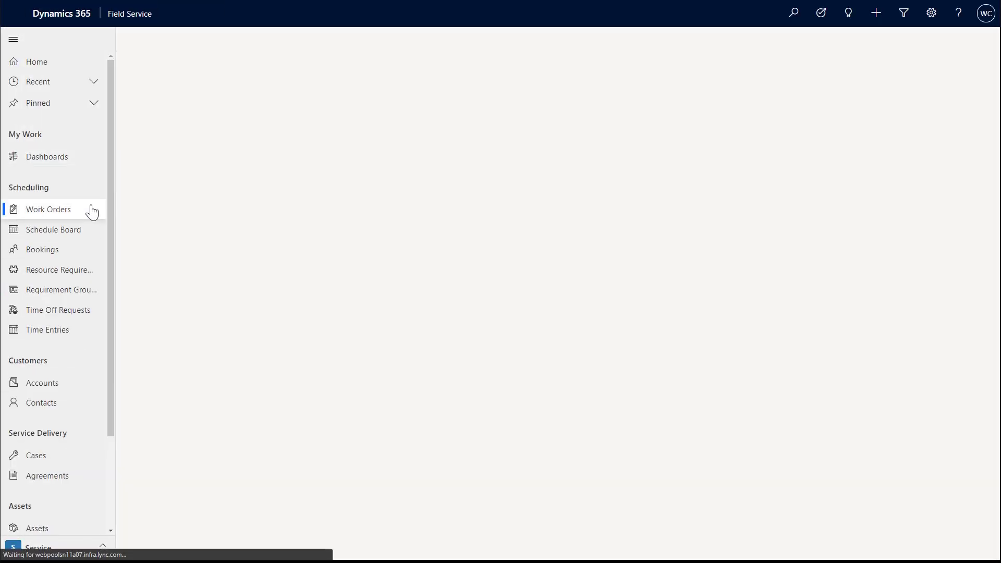
left_click(165, 120)
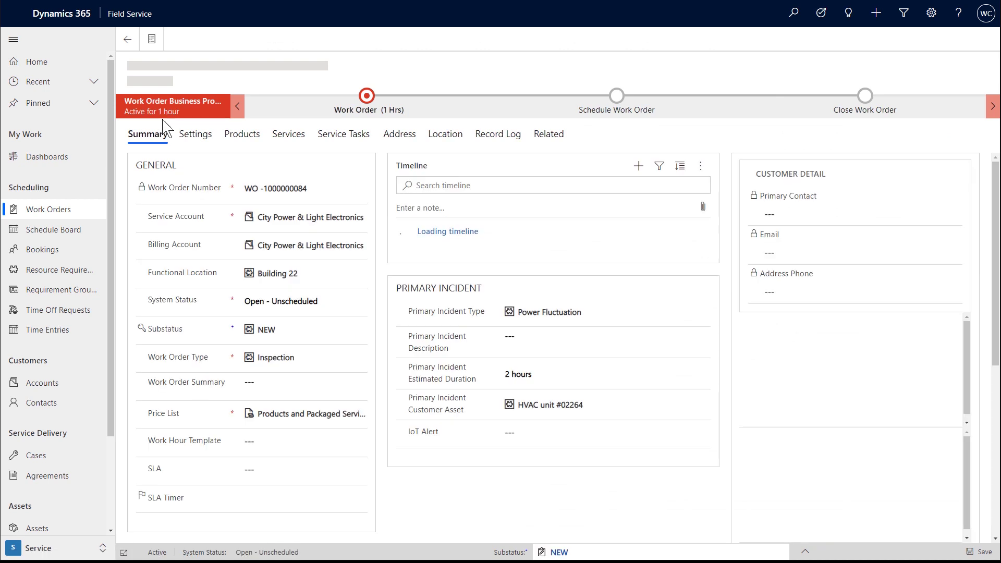
left_click(19, 44)
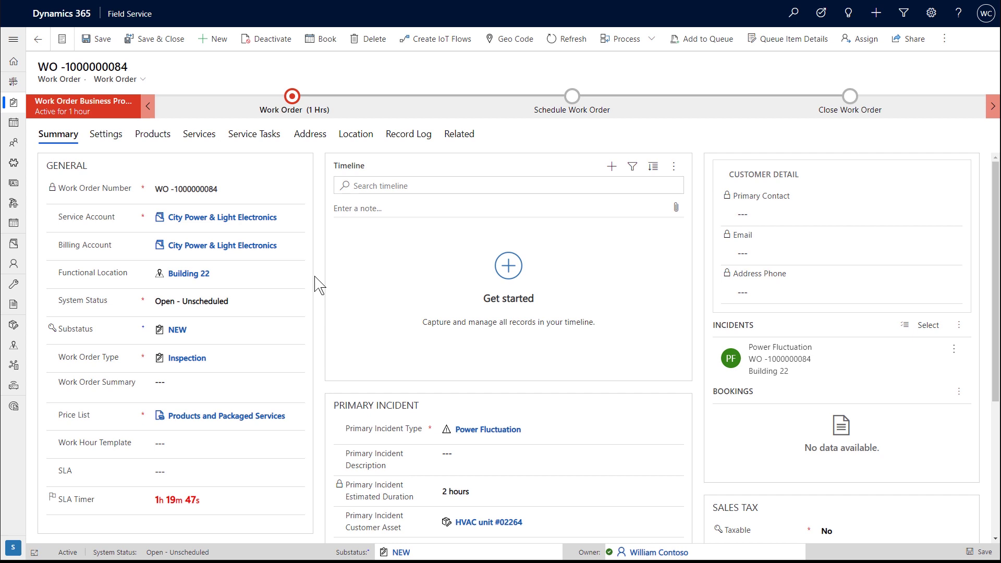
left_click(271, 142)
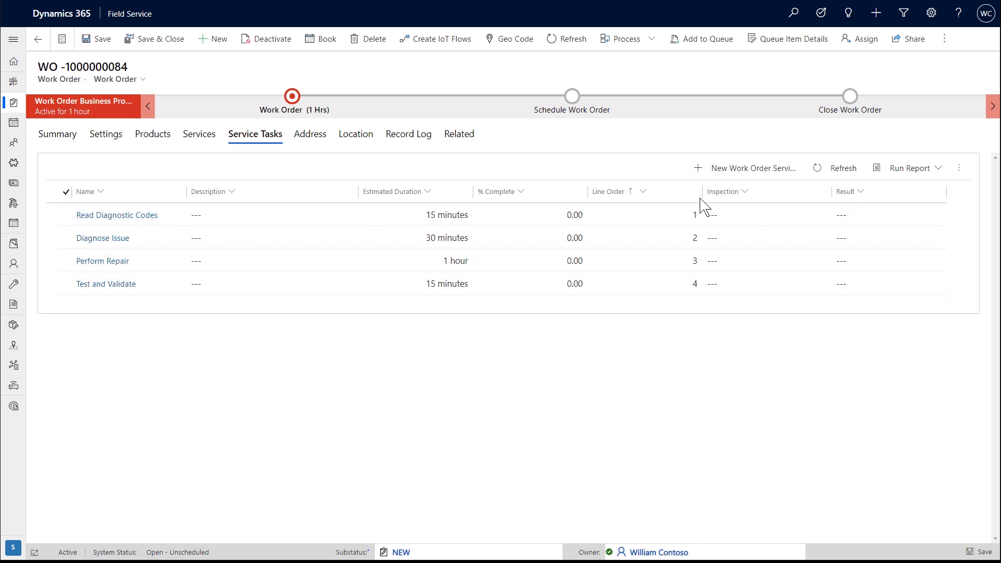
Add an HVAC unit inspection service task linked to customer asset HVAC unit #02264, then save and close it.
left_click(746, 175)
left_click(252, 215)
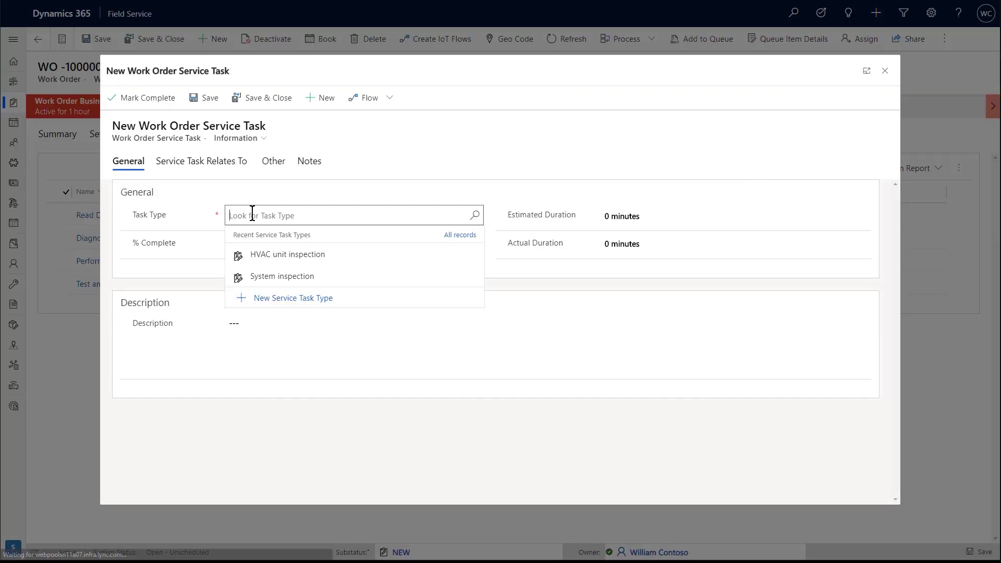
left_click(279, 261)
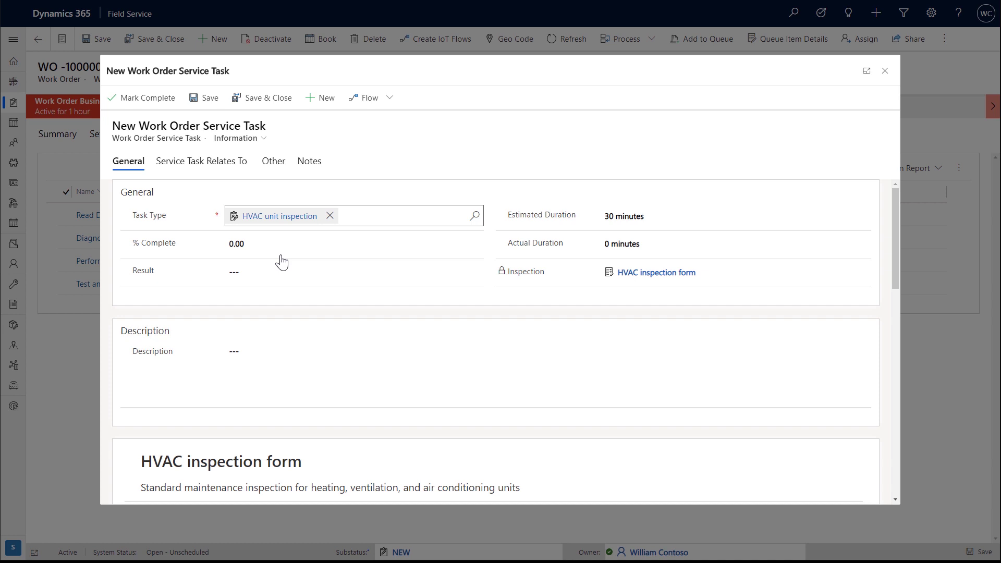
scroll(341, 487, "down", 2)
scroll(342, 493, "up", 2)
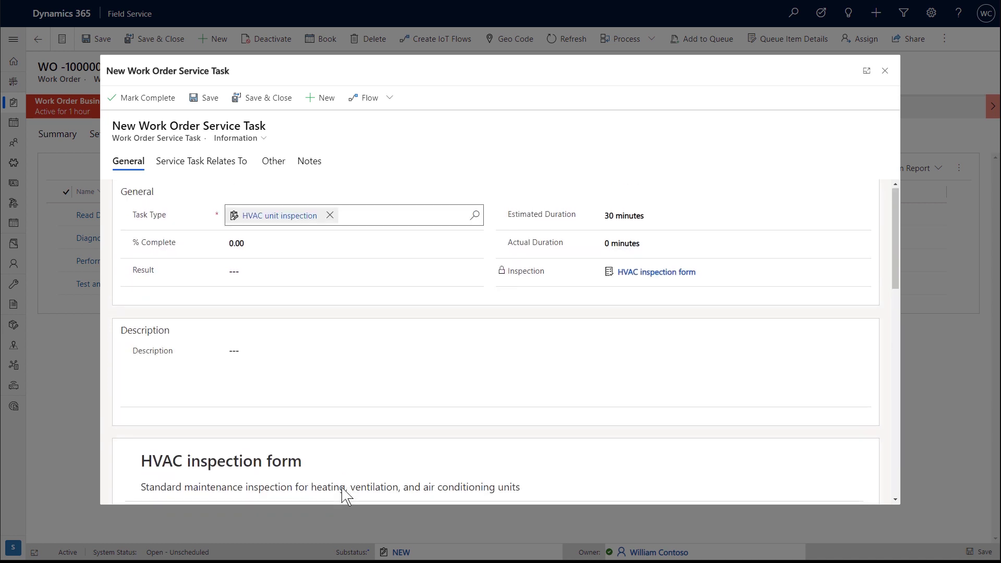
left_click(210, 170)
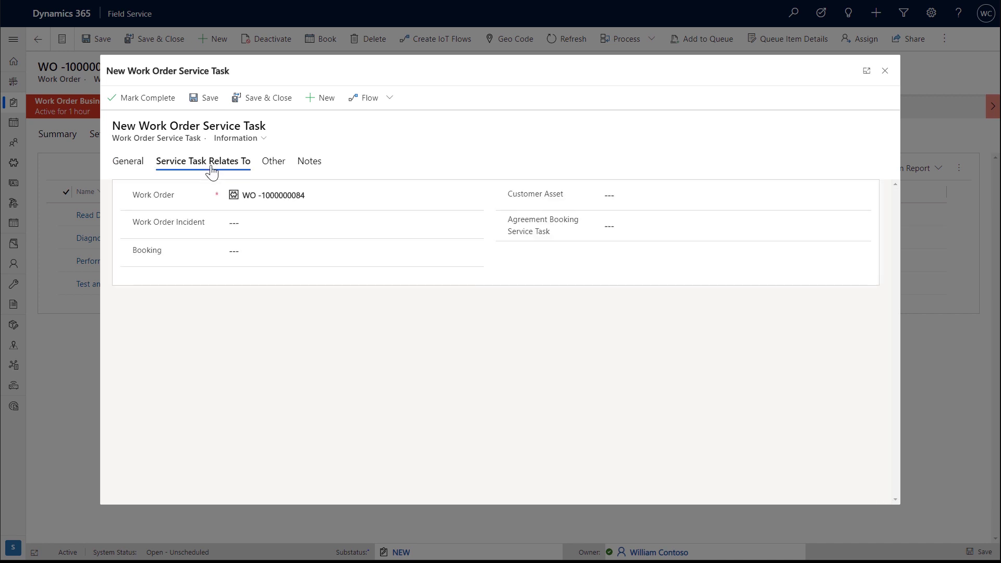
left_click(695, 193)
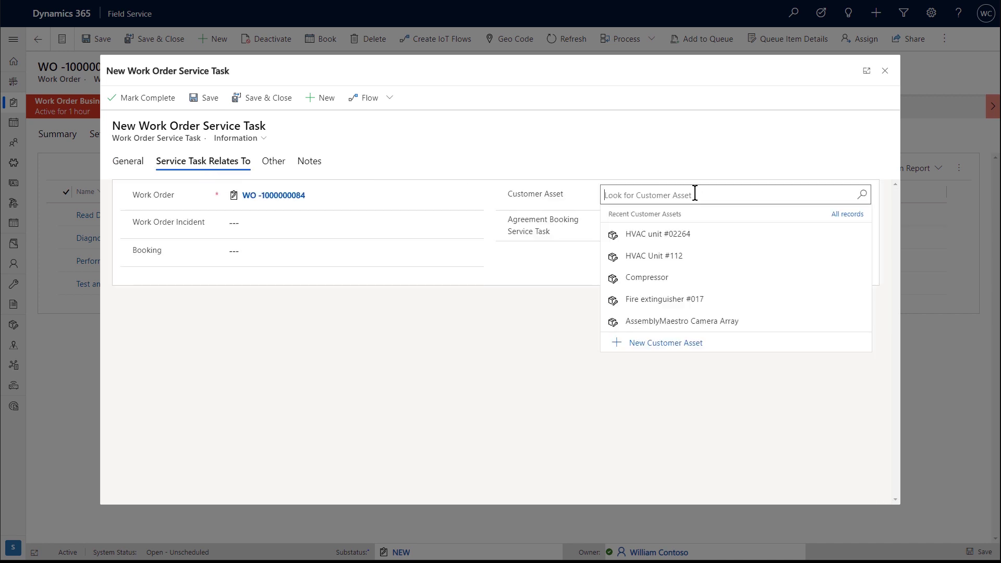
left_click(725, 241)
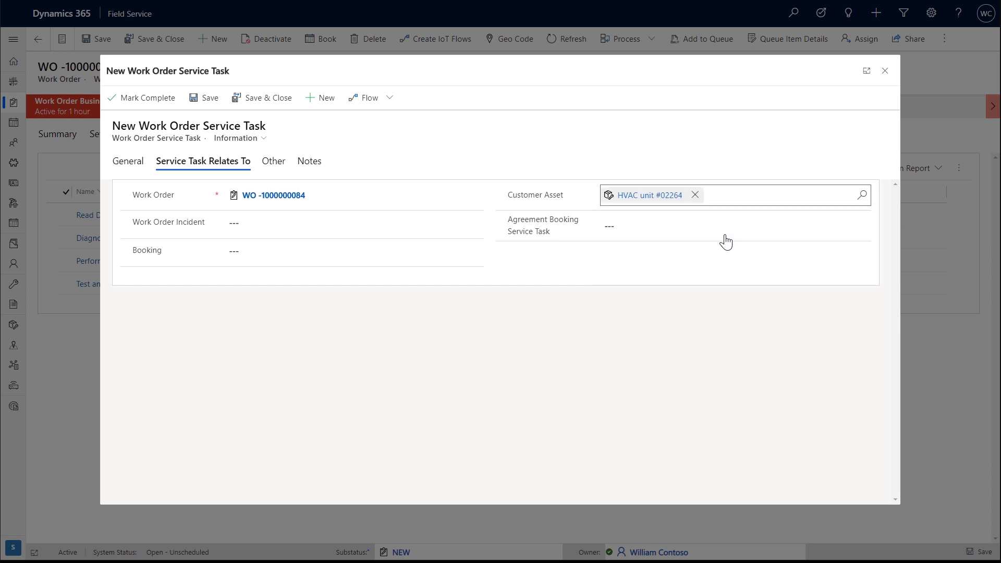
left_click(273, 113)
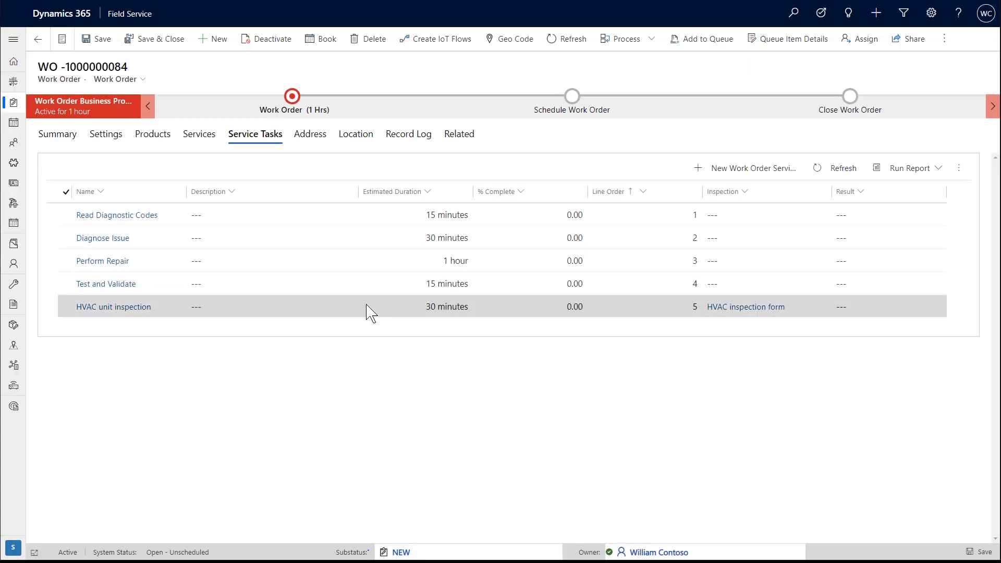
left_click(368, 308)
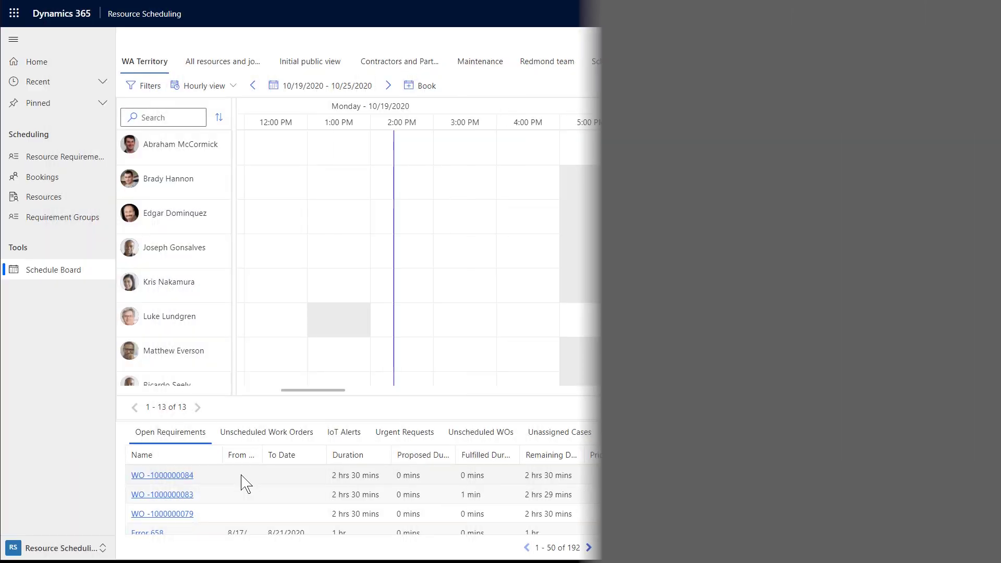
left_click_drag(243, 484, 433, 178)
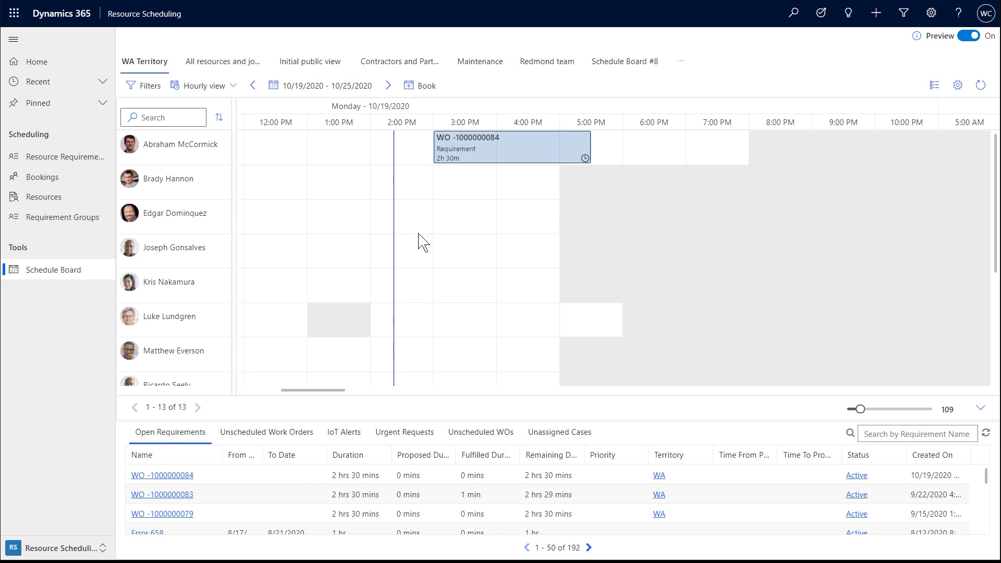
left_click(980, 86)
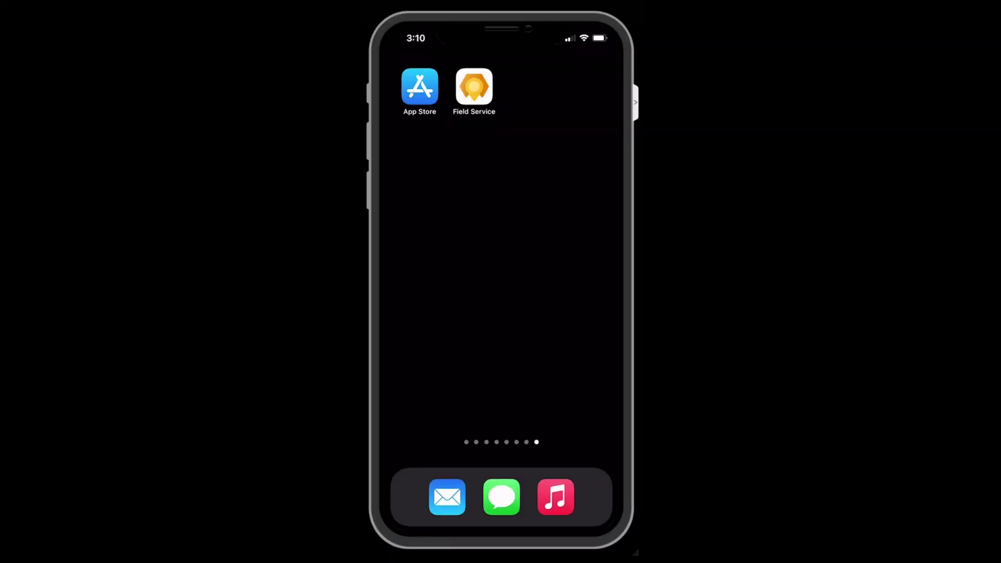
In the mobile app, set the City Power & Light Electronics booking to In Progress and show its service tasks.
left_click(474, 86)
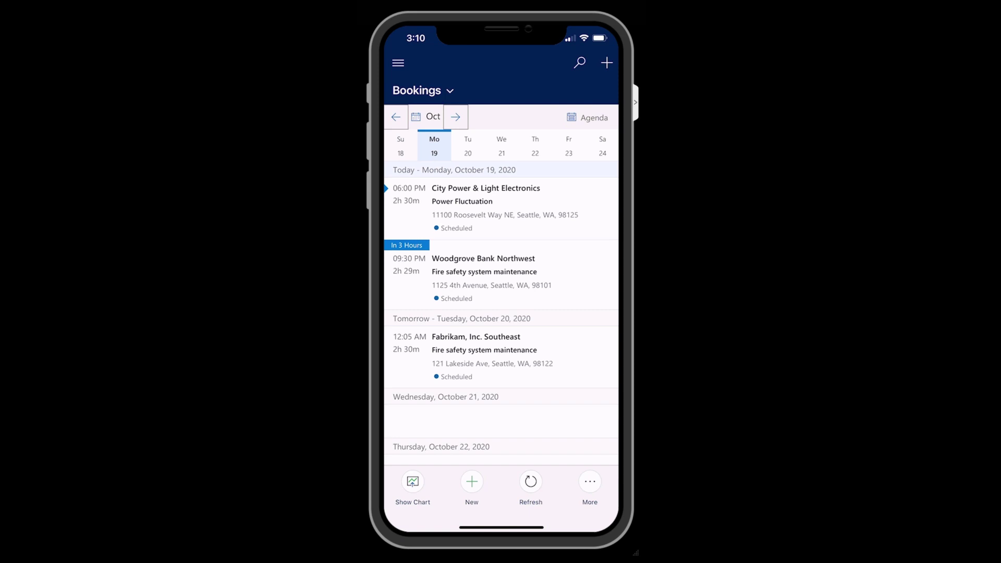
left_click(500, 207)
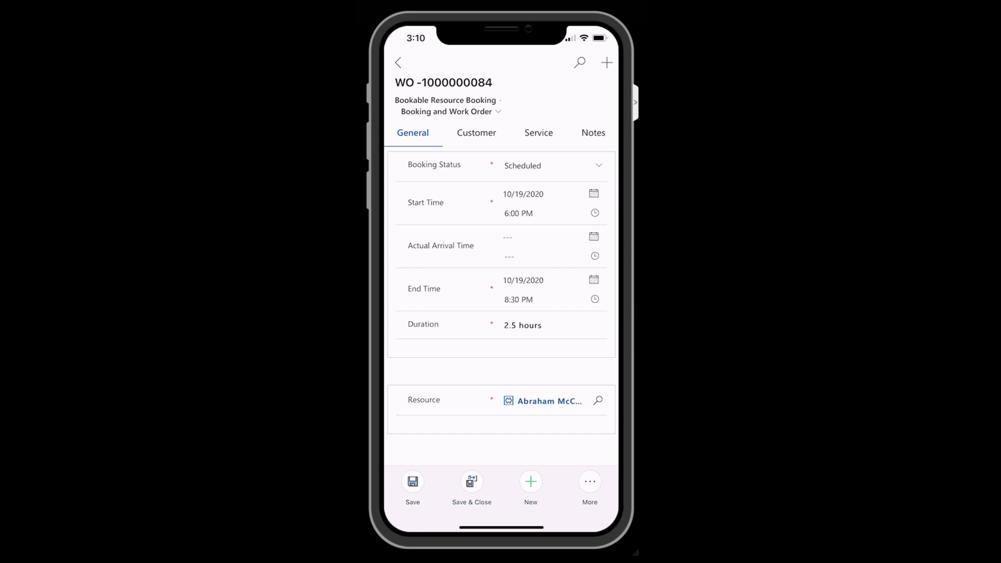
left_click(553, 165)
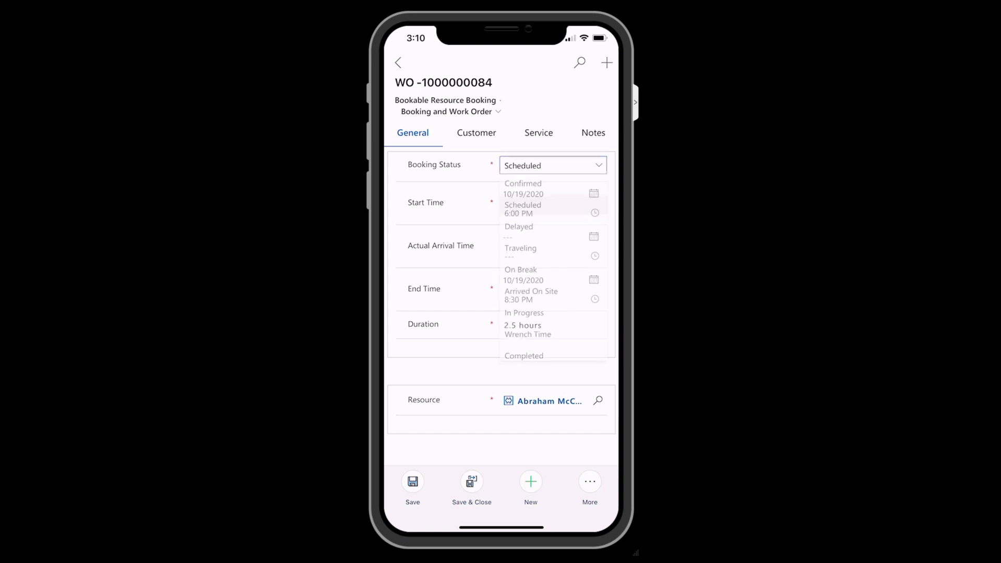
left_click(524, 315)
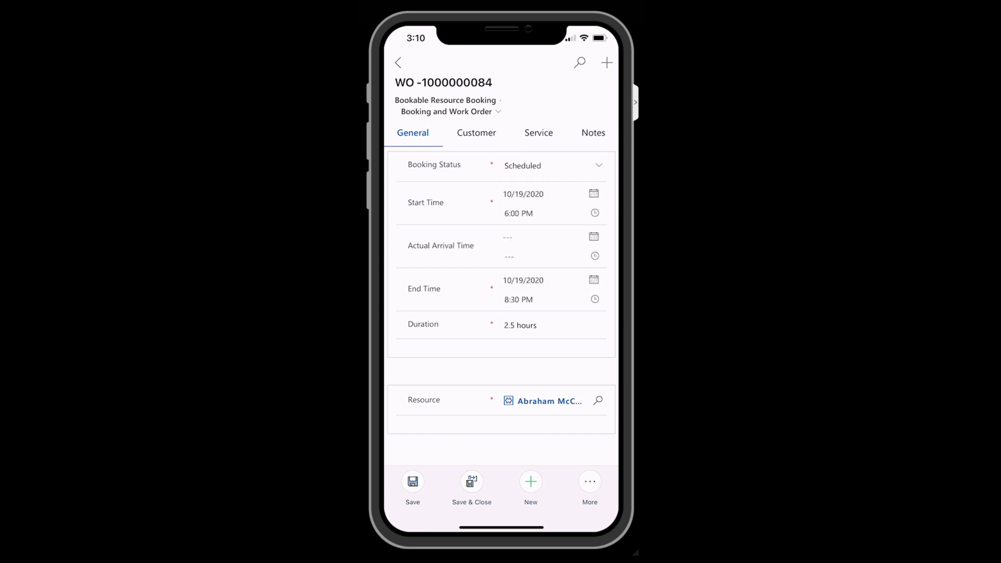
left_click(538, 133)
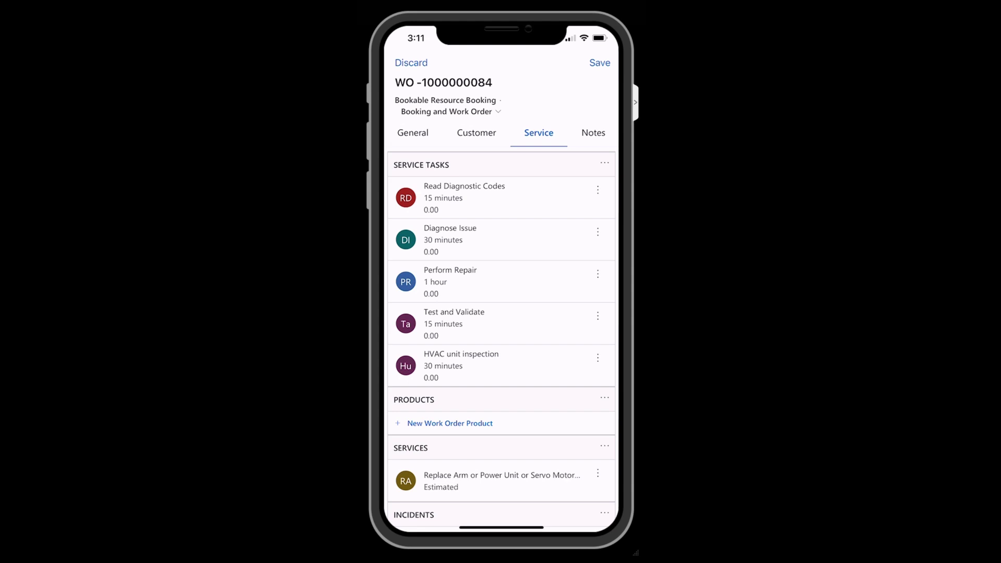
In the HVAC unit inspection, pick the inspector's name and set the date to 10/19/2020 at 3:00 PM.
left_click(461, 365)
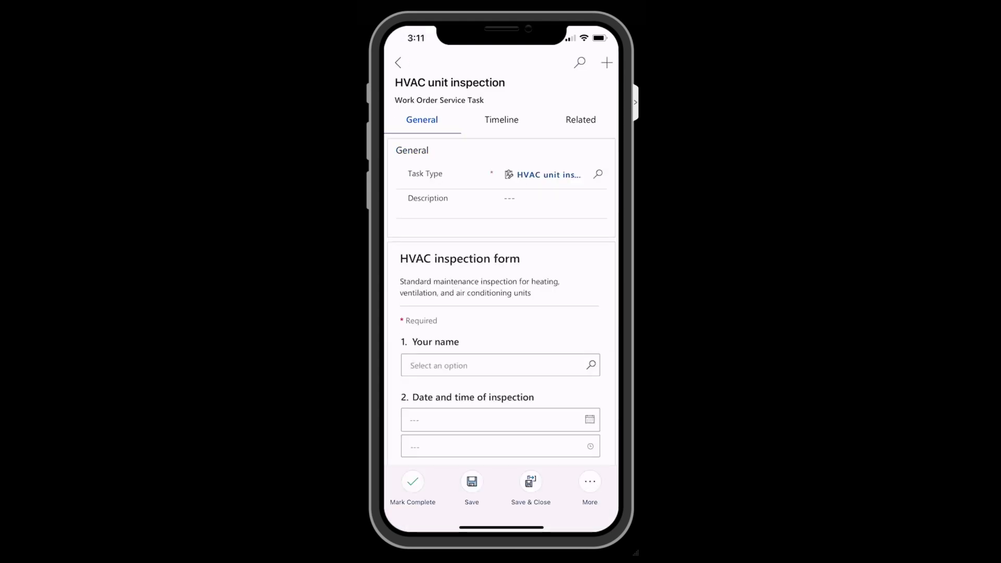
scroll(501, 303, "down", 3)
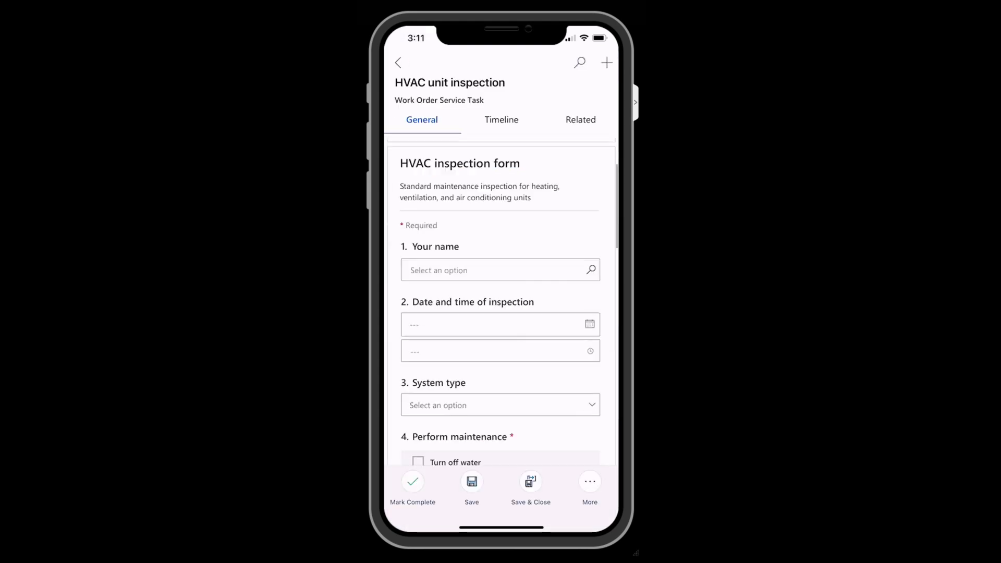
left_click(493, 253)
left_click(442, 158)
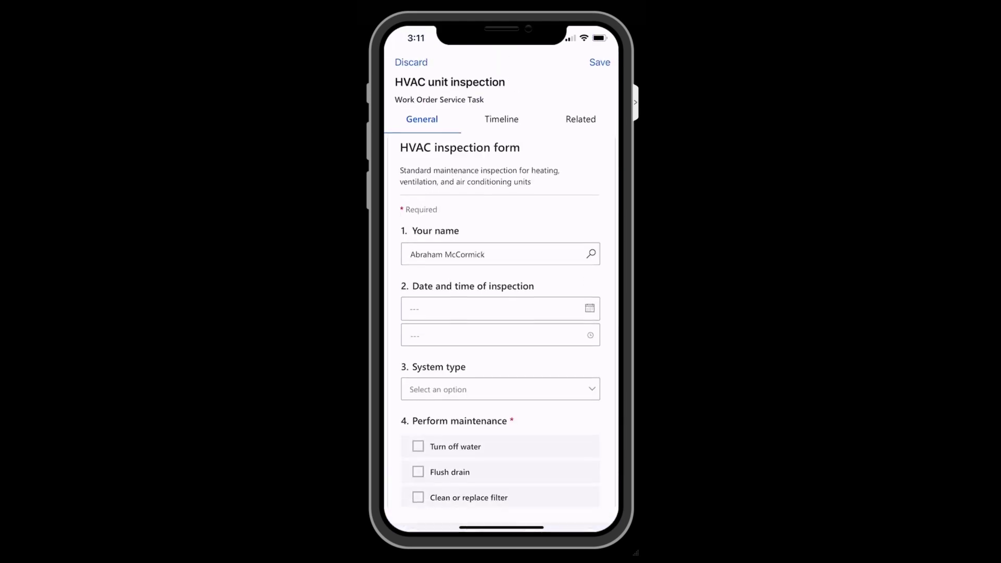
left_click(493, 309)
left_click(431, 443)
left_click(500, 336)
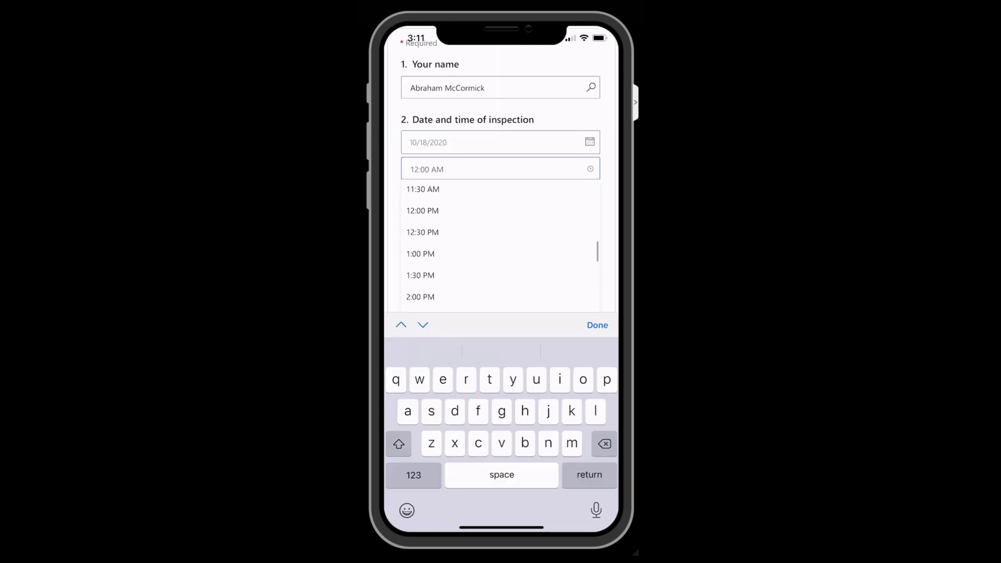
double_click(425, 169)
type("3:00 PM")
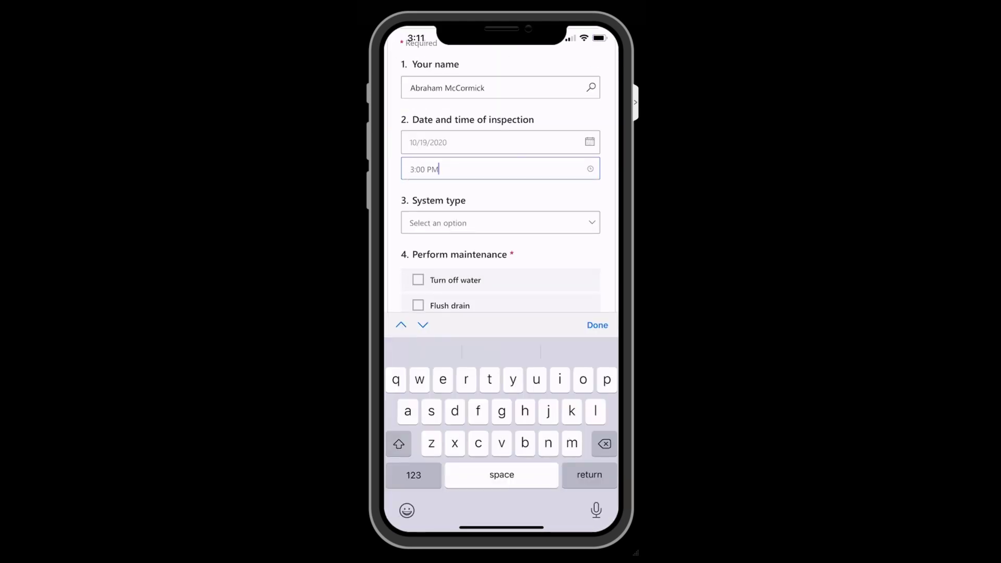
Choose AC & heat pump, tick Turn off water, Flush drain and Clean or replace filter, and rate the coil Good.
left_click(500, 223)
scroll(501, 490, "down", 3)
scroll(500, 490, "up", 2)
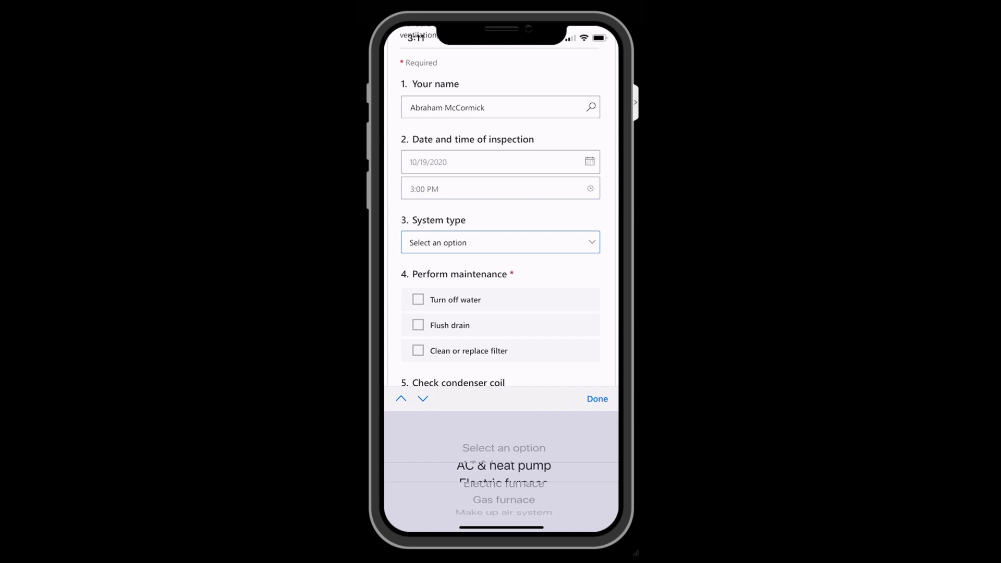
left_click(598, 398)
scroll(501, 334, "down", 5)
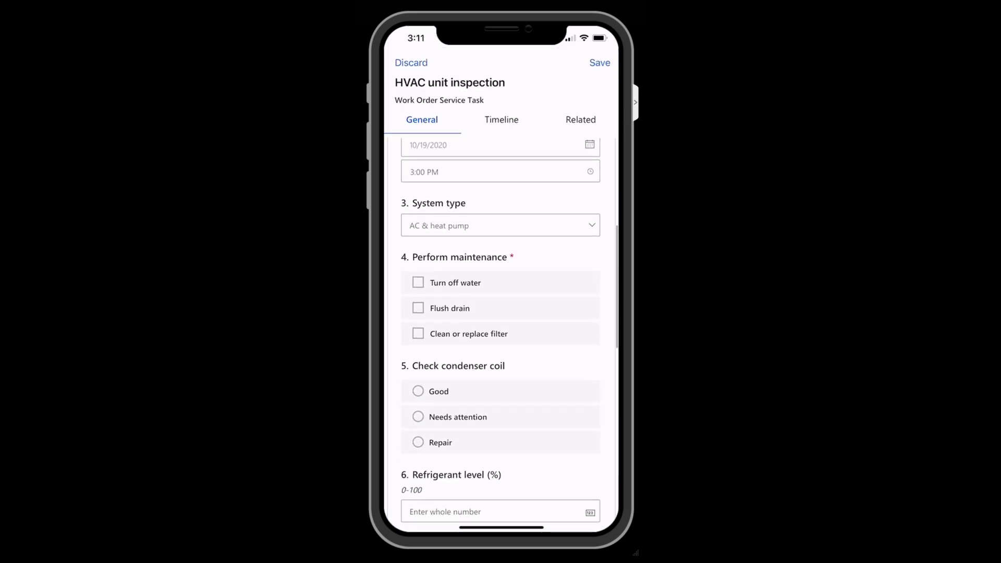
left_click(417, 255)
left_click(418, 280)
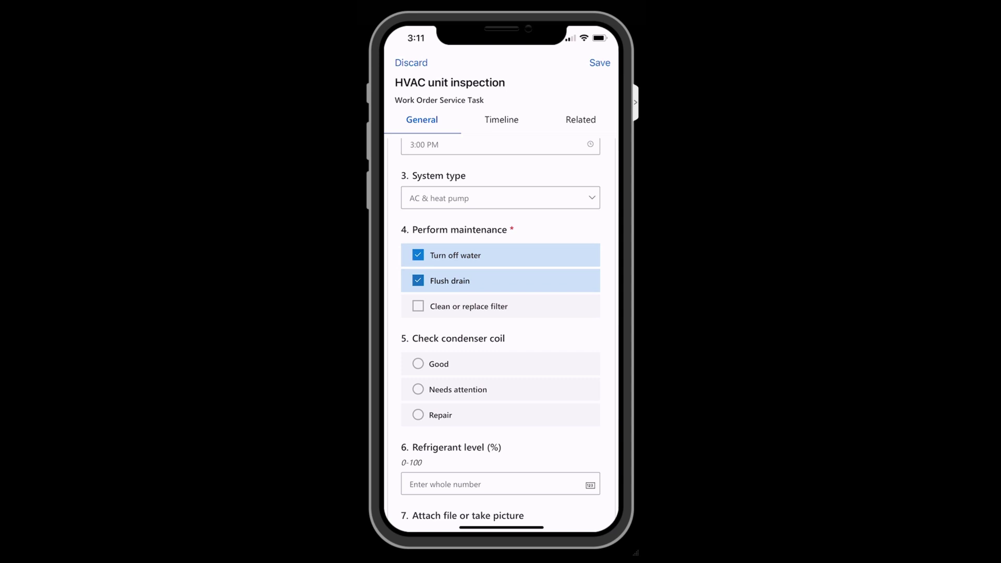
left_click(417, 306)
scroll(501, 334, "down", 2)
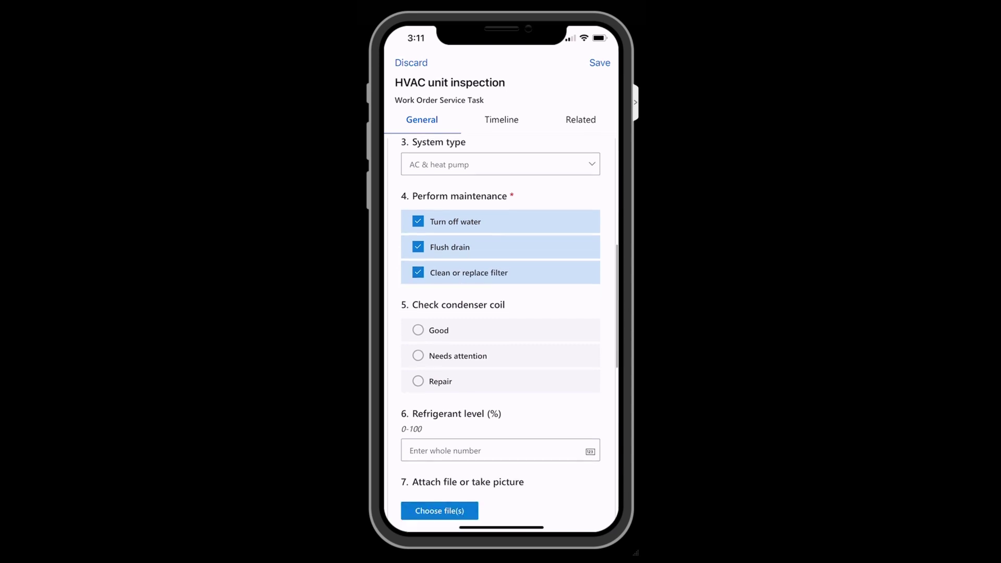
left_click(418, 275)
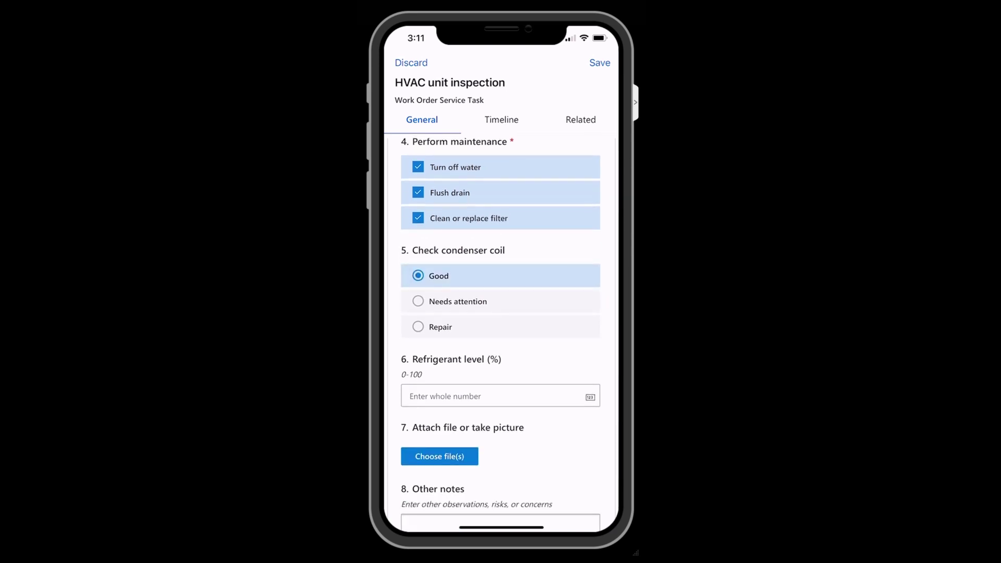
Enter refrigerant level 80 and the note 'Everything looks good'.
scroll(501, 334, "down", 1)
left_click(469, 346)
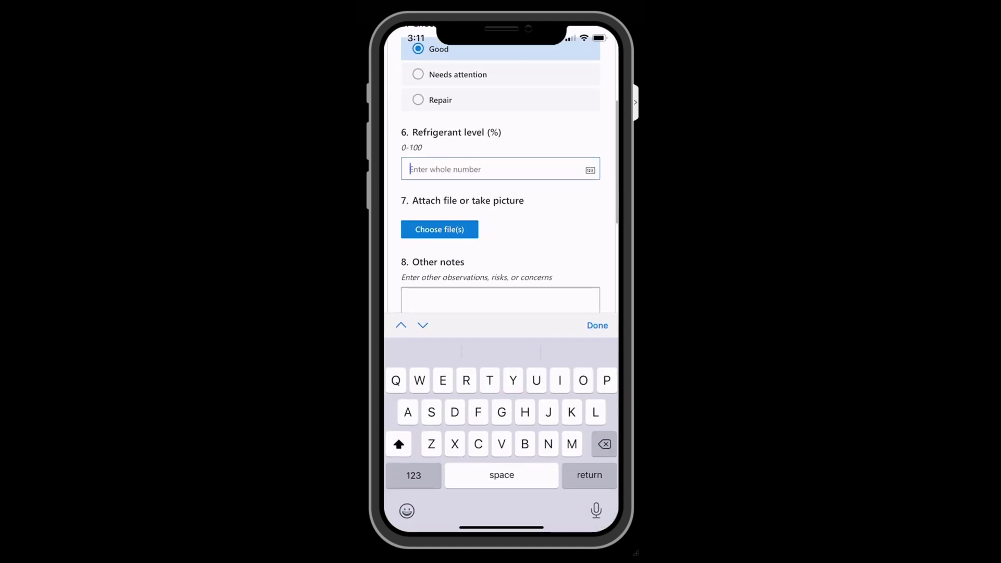
type("80")
key("Return")
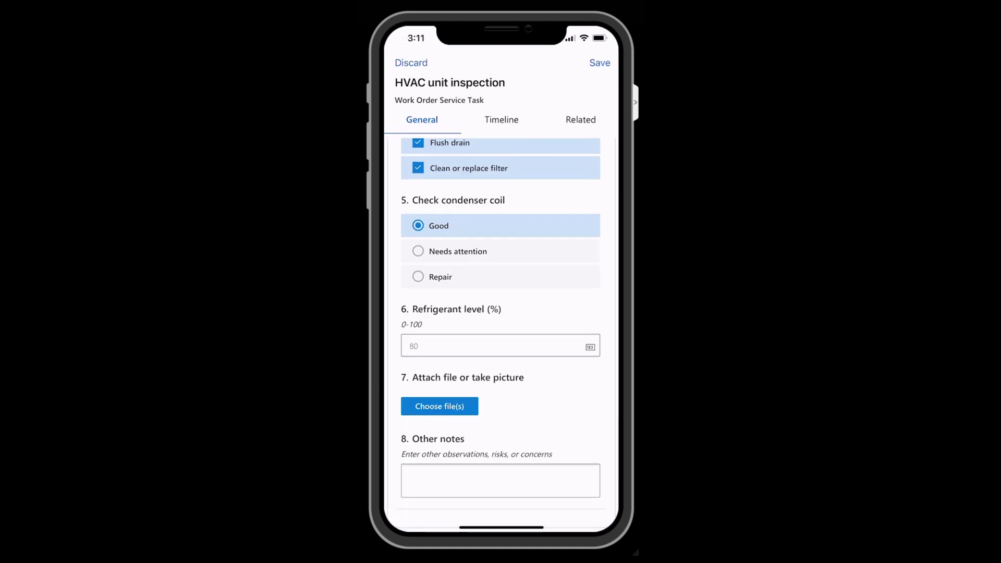
left_click(440, 406)
scroll(500, 313, "down", 2)
left_click(501, 411)
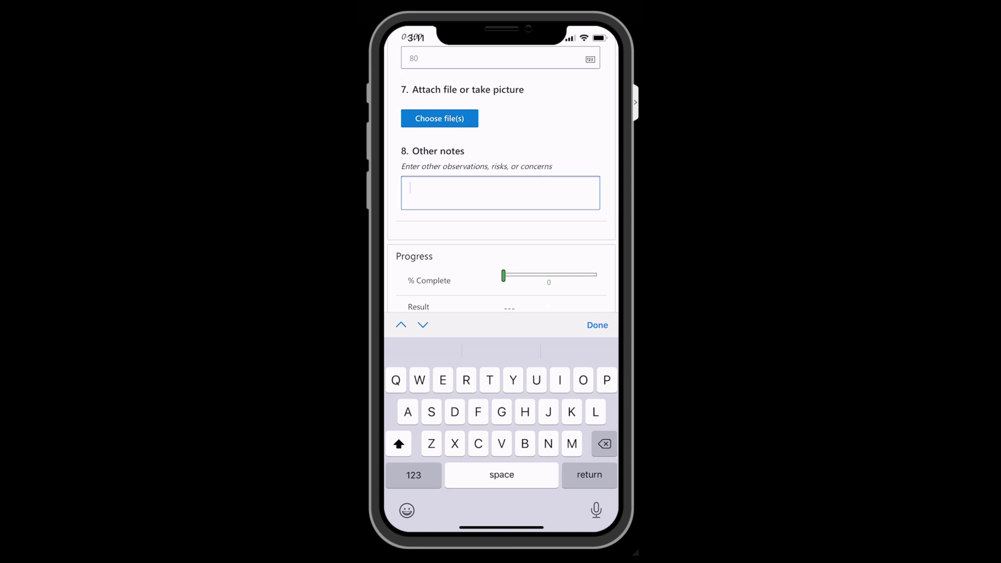
type("Everything looks g")
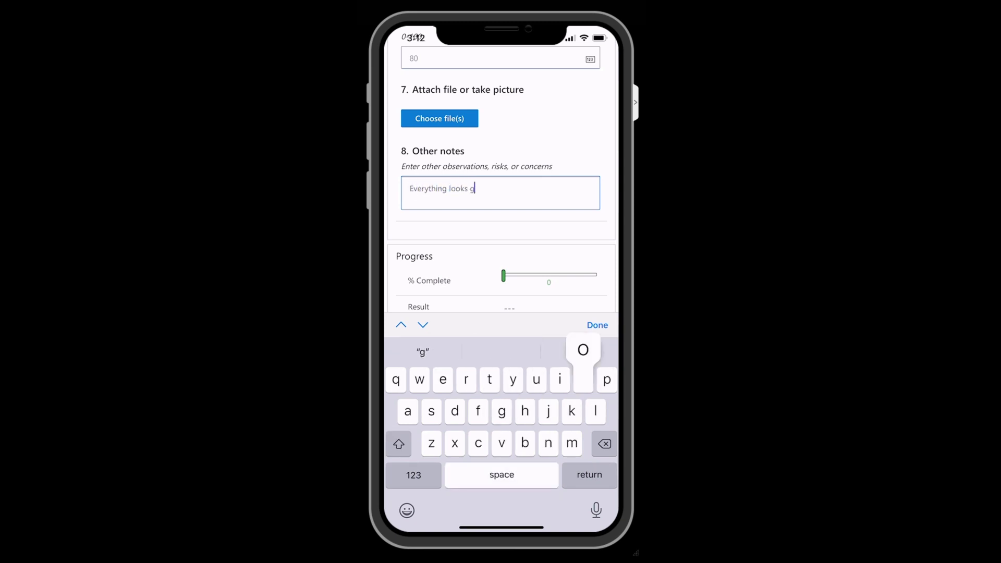
type("ood")
left_click(598, 324)
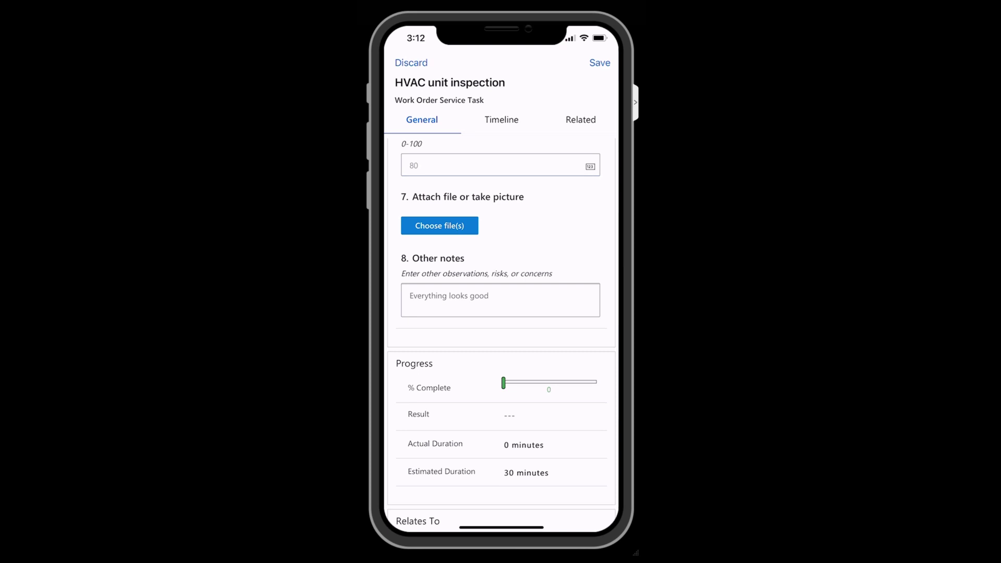
Set % Complete to 100, choose the result, and save the task.
left_click_drag(503, 382, 597, 382)
left_click(509, 416)
left_click(600, 62)
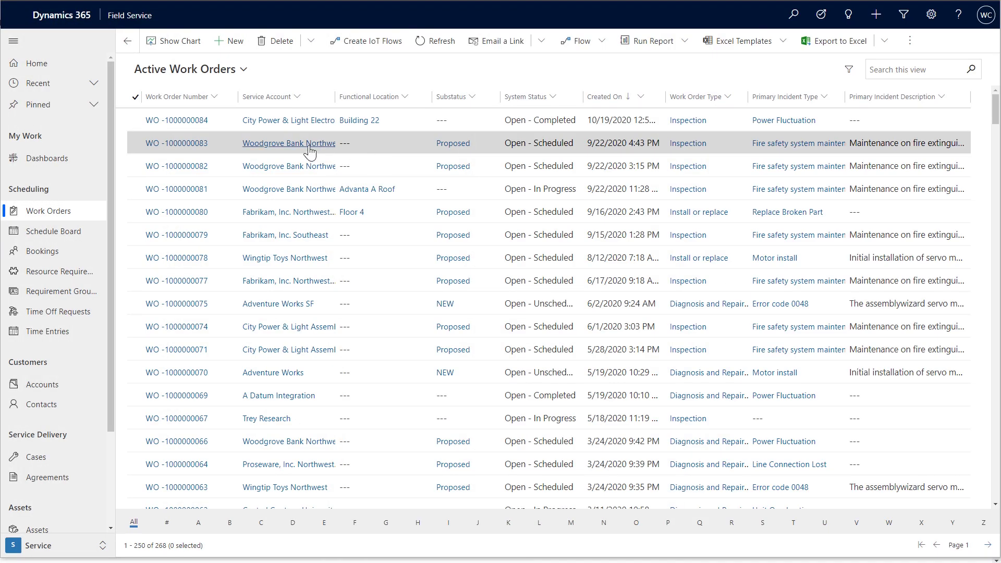
left_click(195, 122)
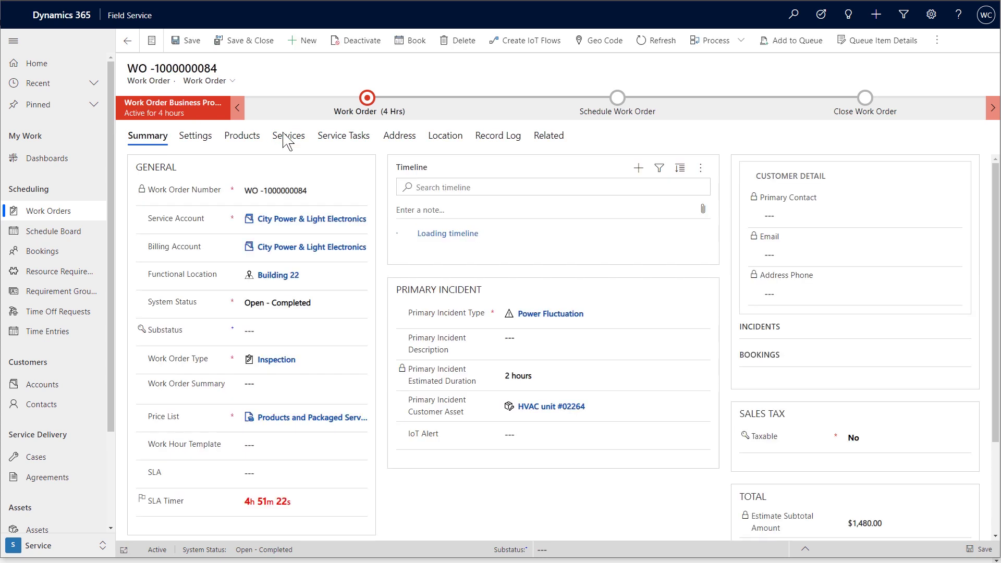
left_click(341, 141)
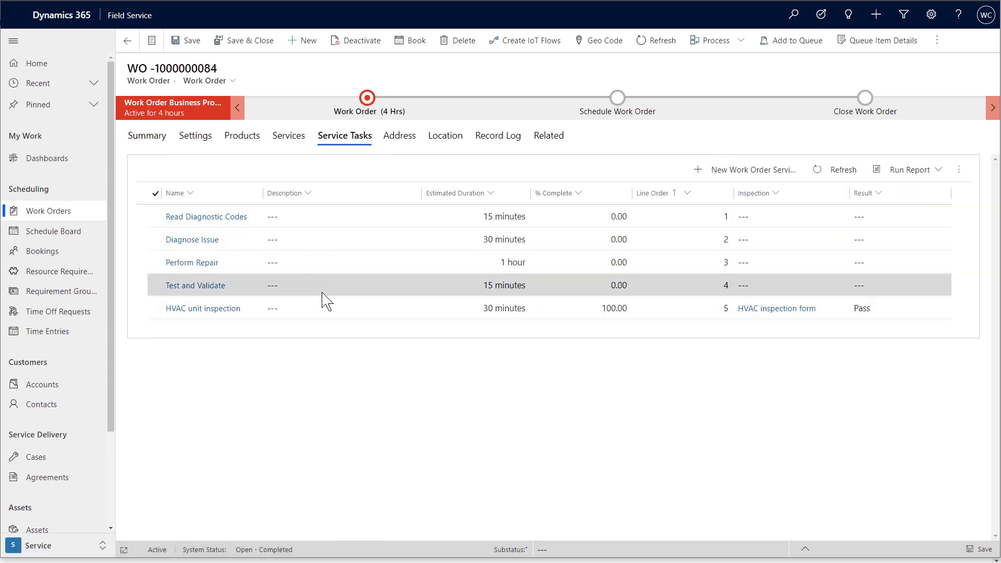
double_click(331, 309)
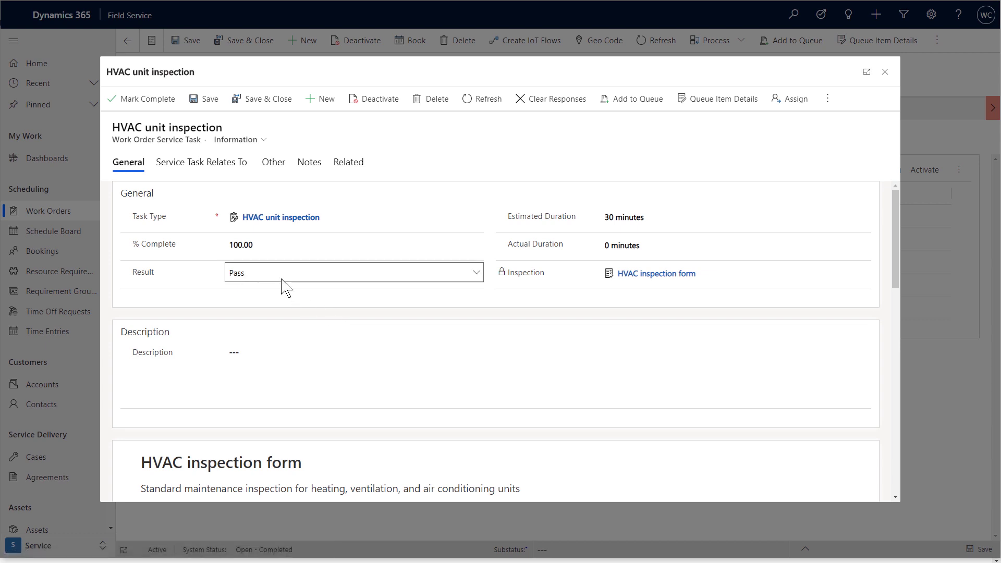
left_click_drag(896, 247, 905, 331)
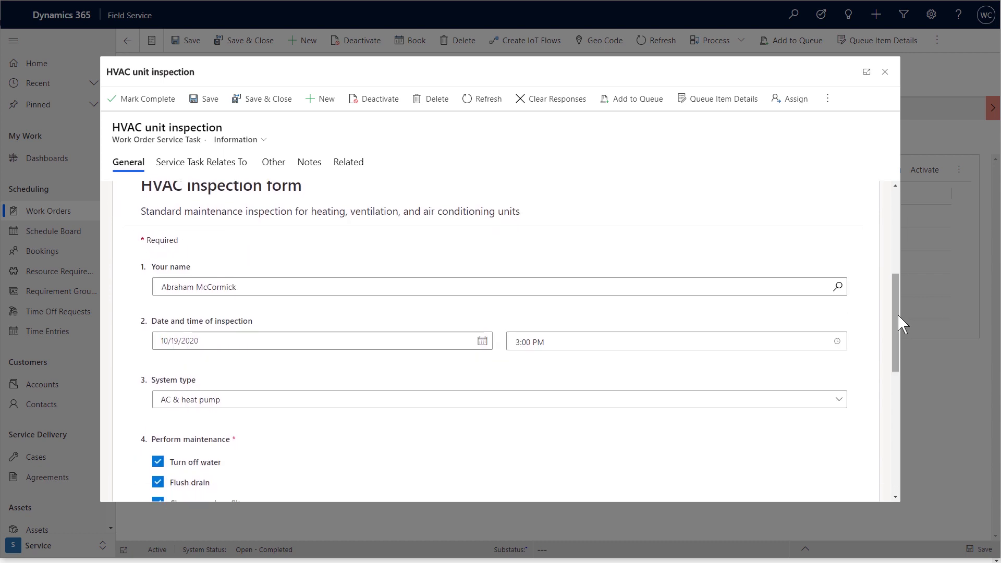
left_click_drag(898, 315, 904, 413)
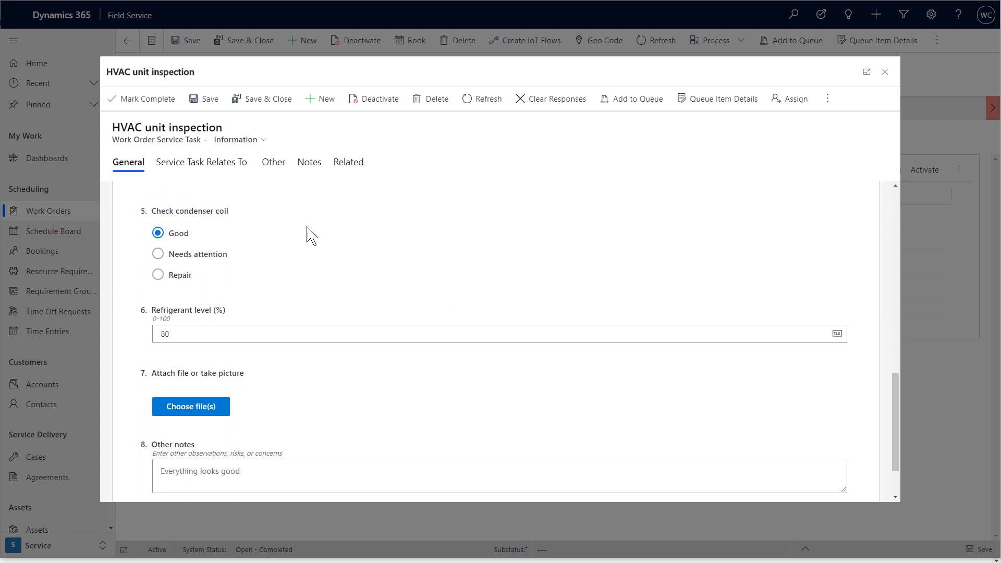
left_click(221, 170)
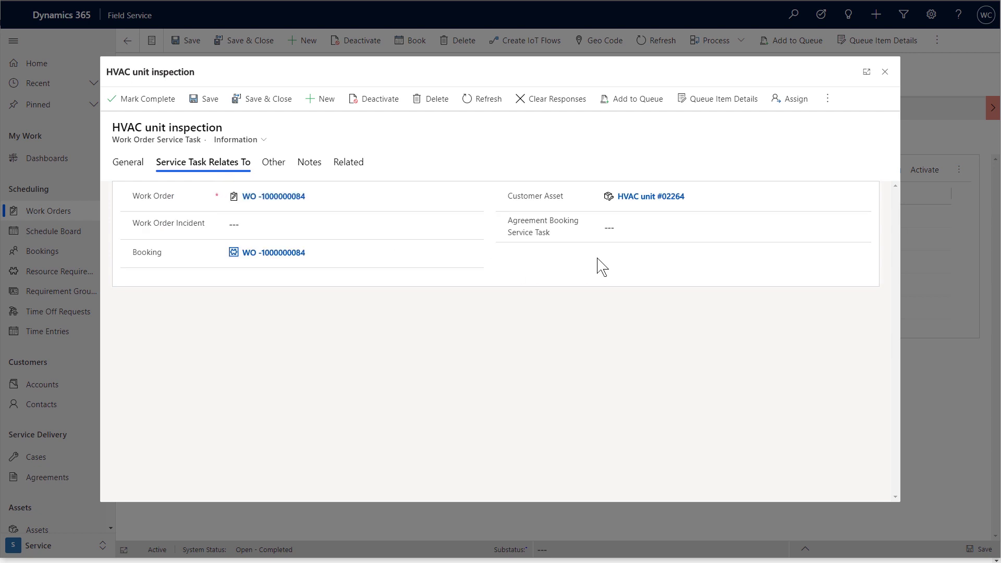
left_click(665, 206)
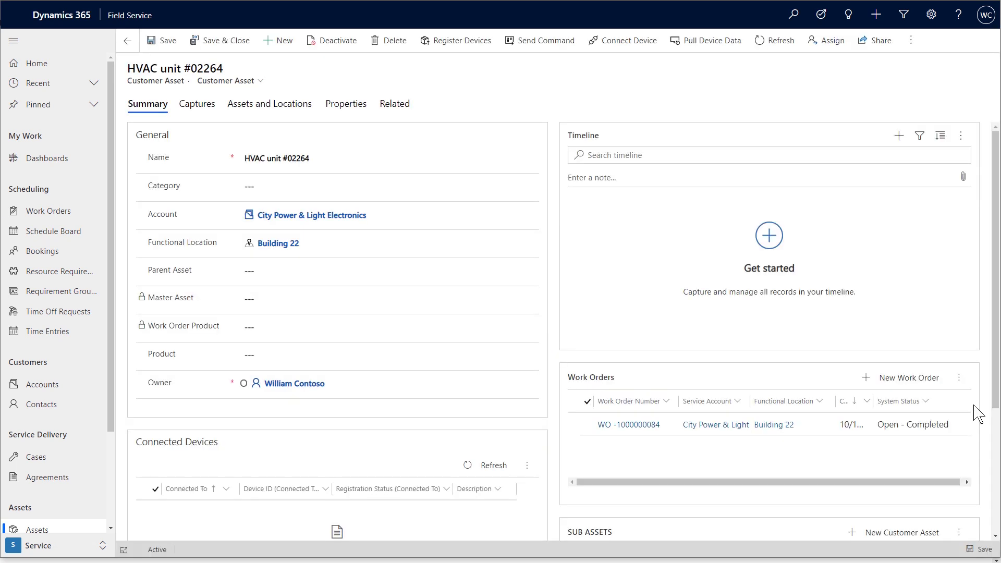
left_click(583, 428)
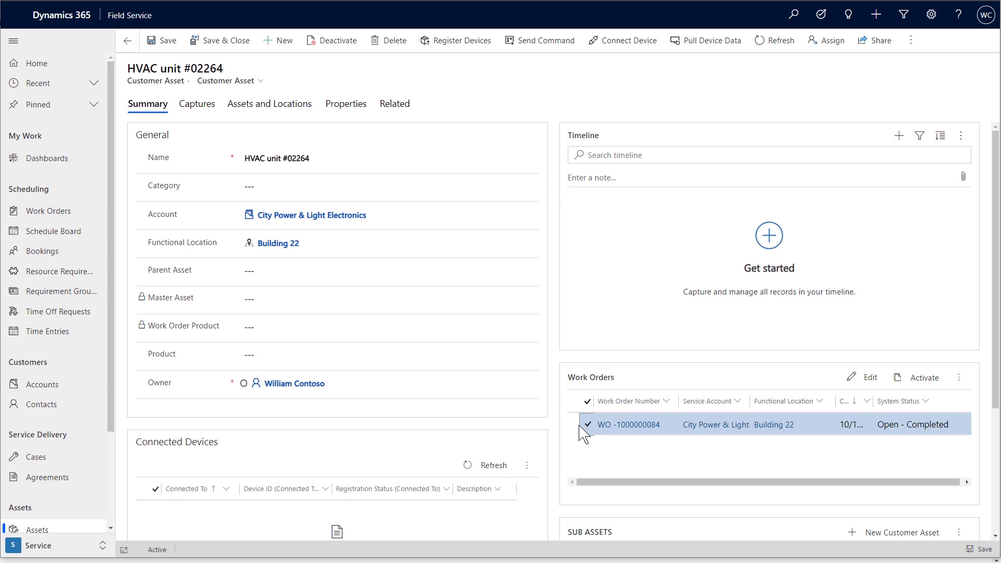
left_click(78, 545)
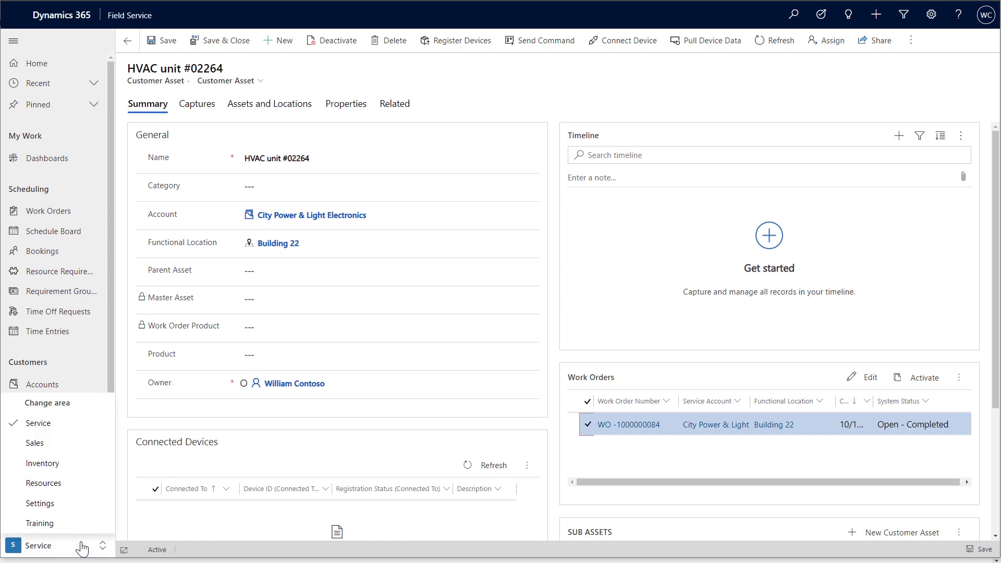
In Settings > Inspections, open the HVAC inspection form and check its Logic and Versions tabs.
left_click(60, 502)
scroll(59, 499, "down", 5)
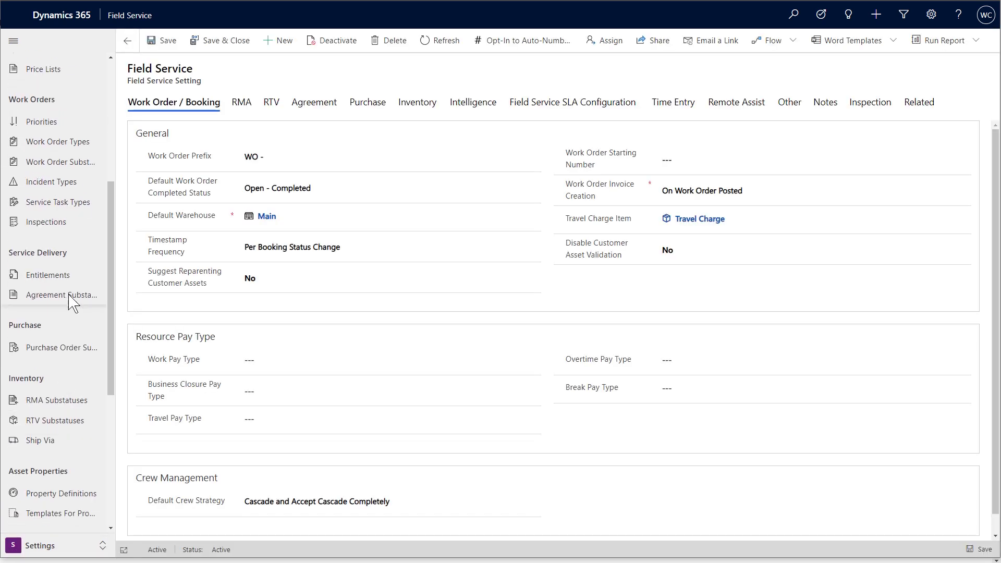
left_click(45, 222)
double_click(270, 216)
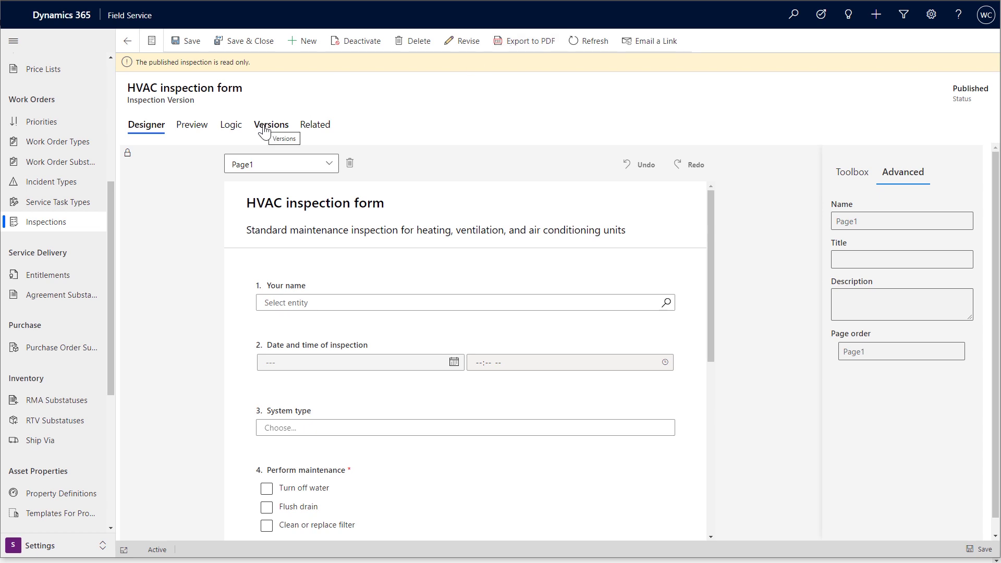
left_click(238, 133)
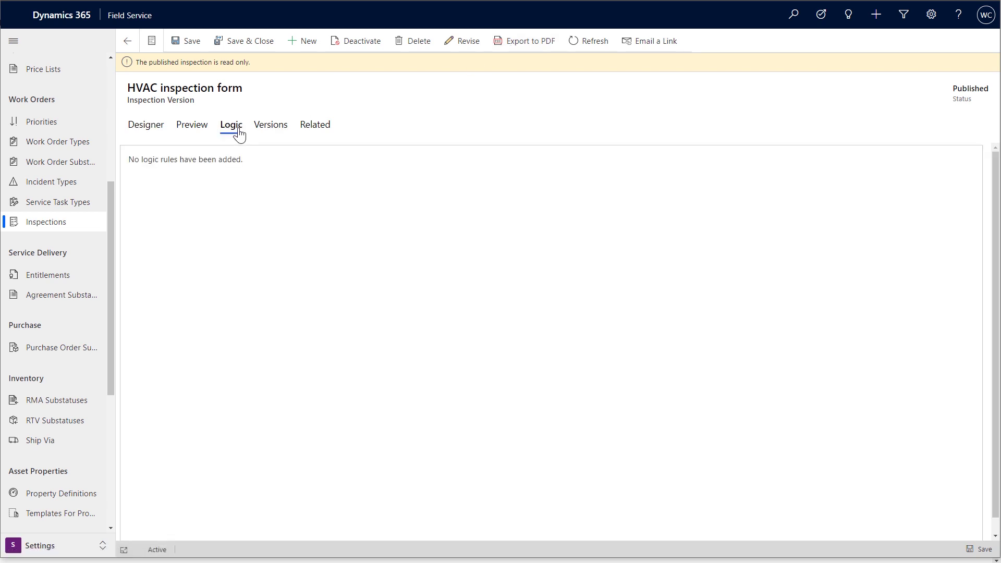
left_click(271, 132)
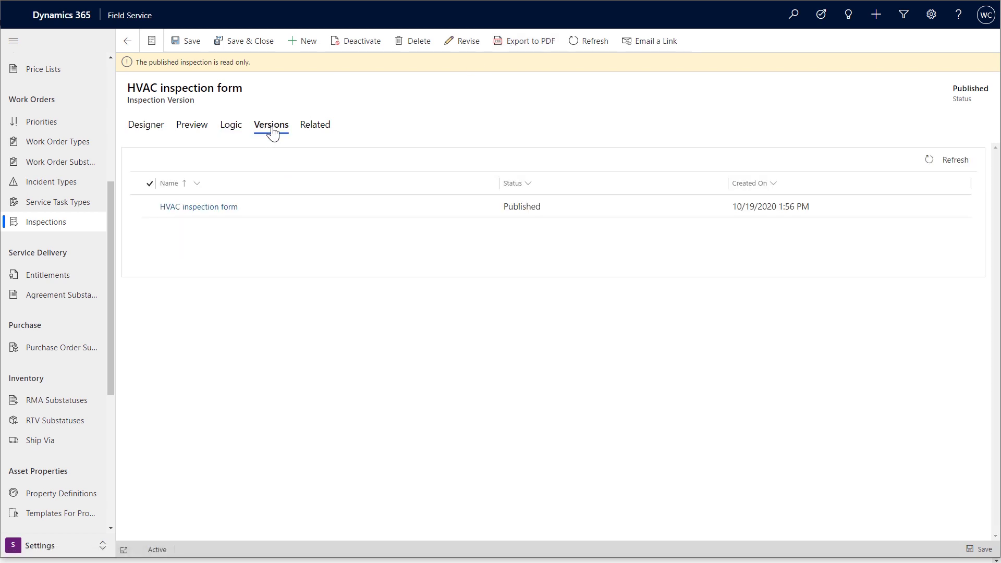